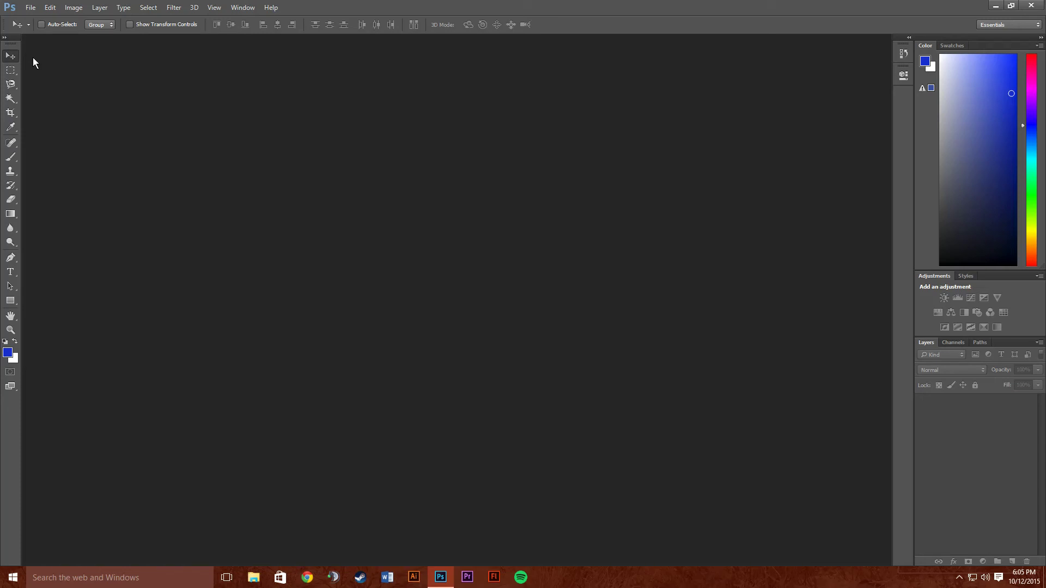
- Open the Apartments image from the Item Removal folder, fit it to the view and unlock its Background layer
click(30, 9)
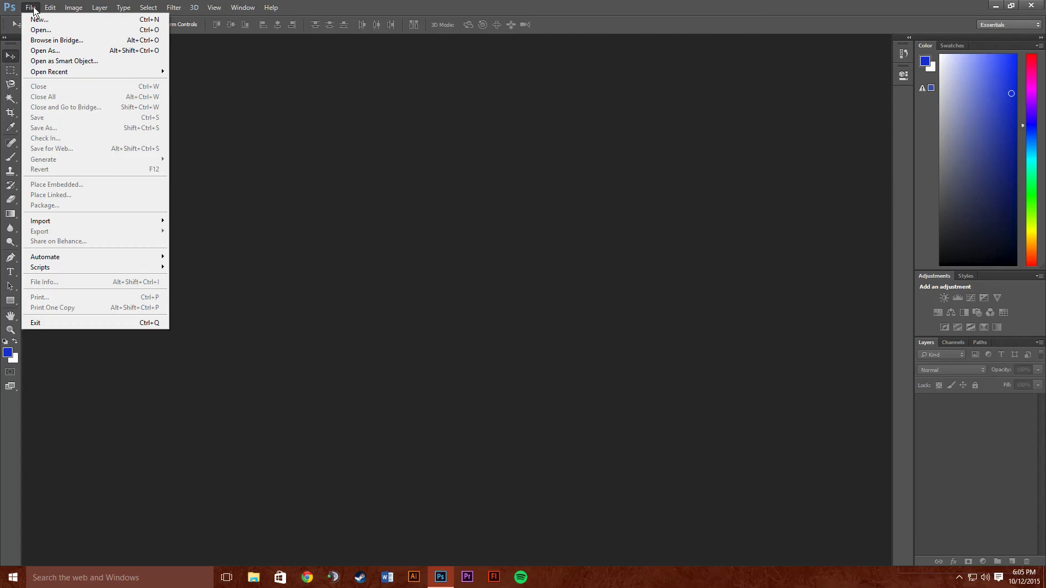
click(41, 29)
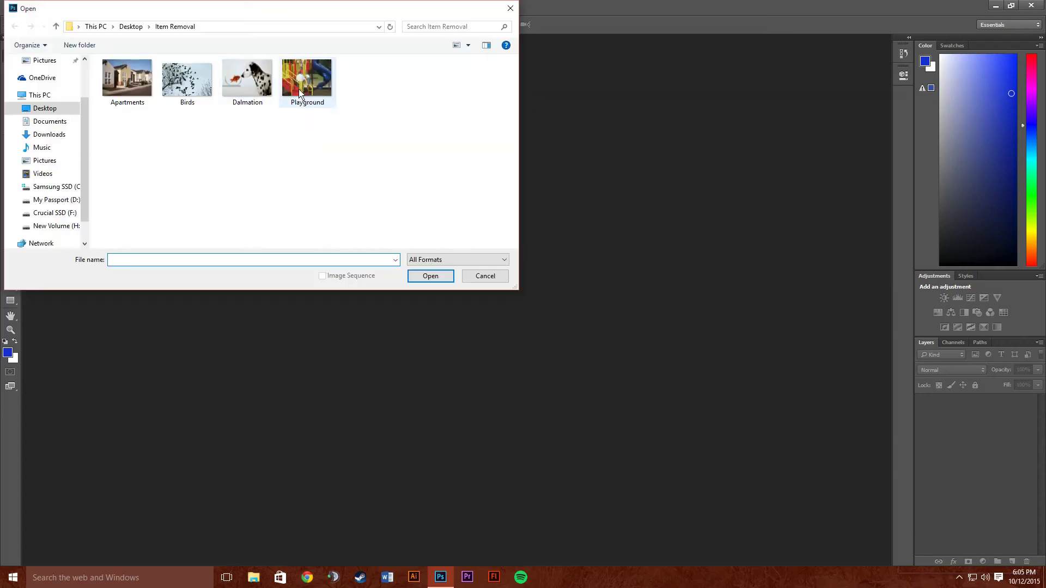
click(127, 79)
click(433, 275)
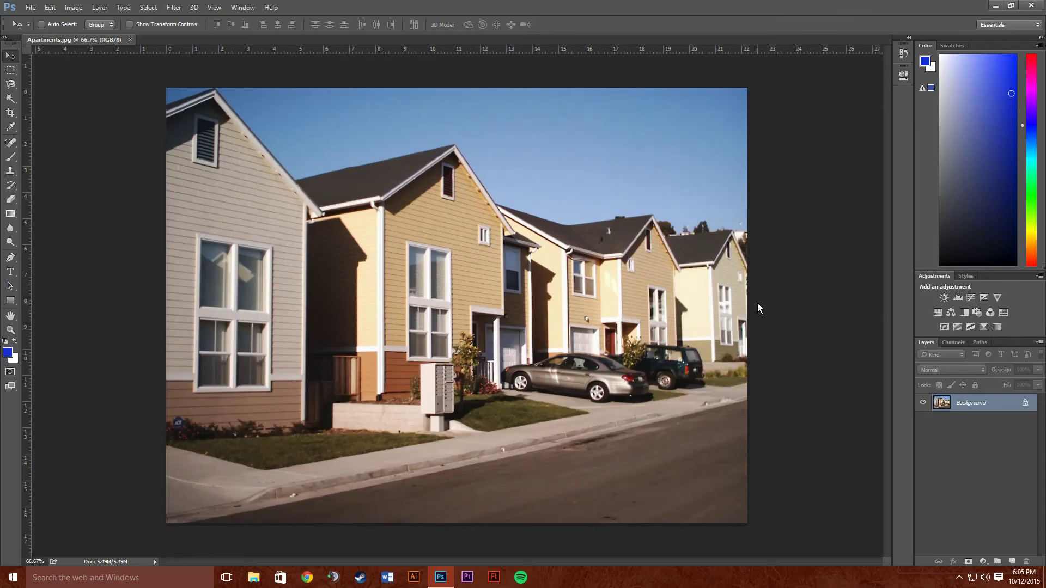
key(ctrl+0)
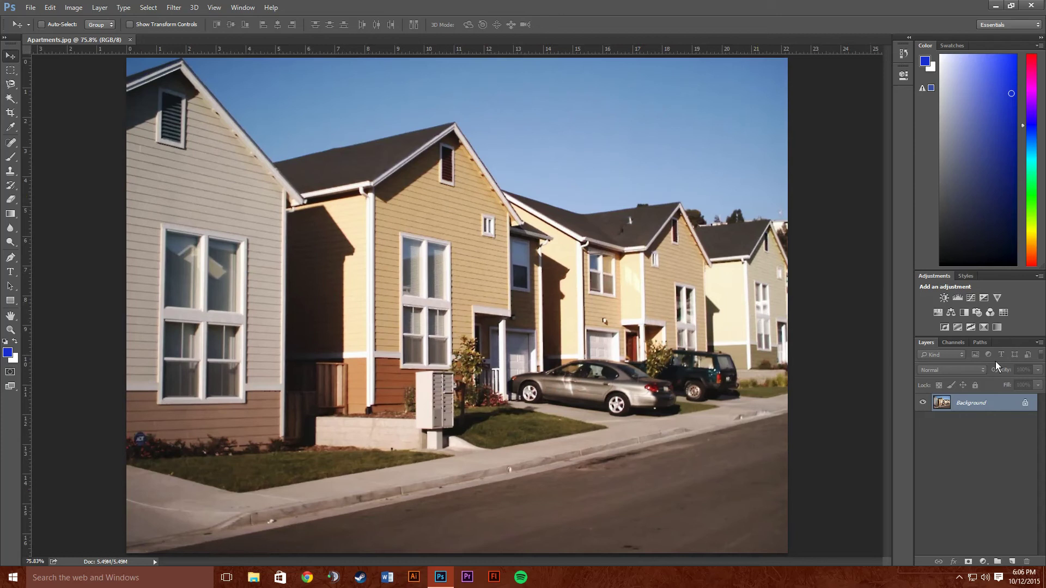
click(1026, 406)
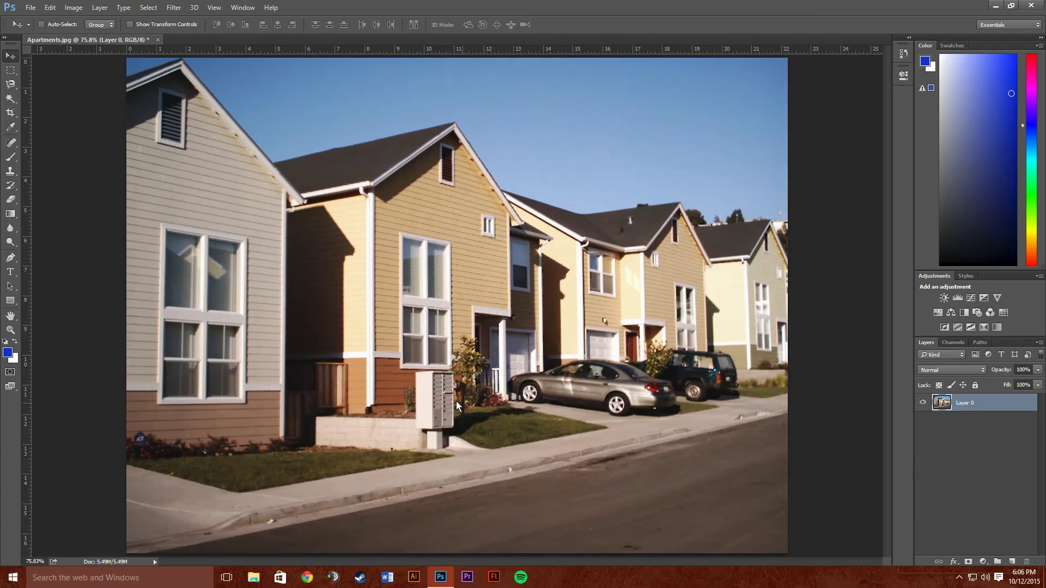
- Choose the Clone Stamp tool and set its brush size to 15 px
key(ctrl+plus)
key(ctrl+plus)
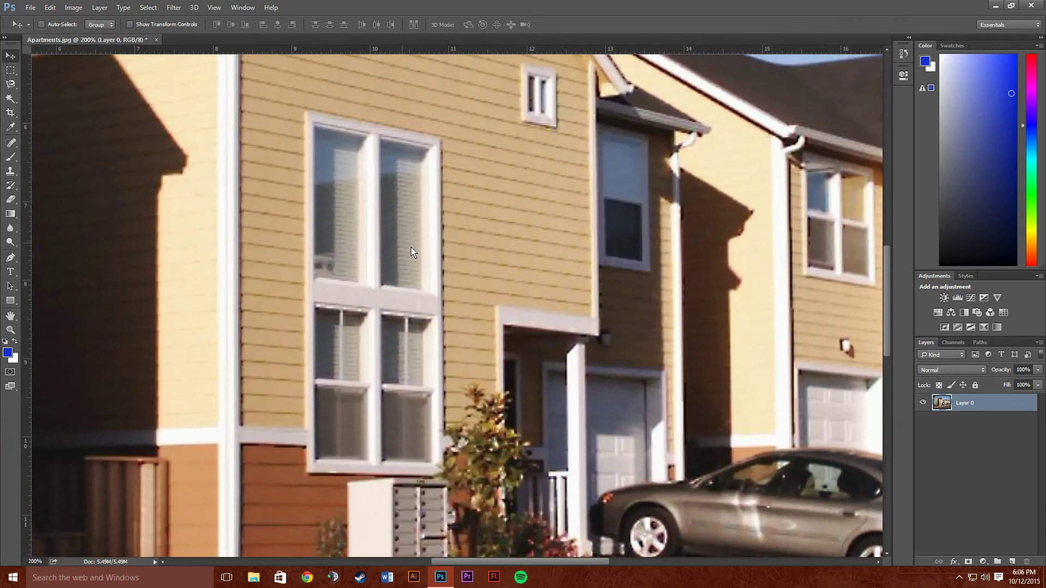
scroll(436, 261, down, 2)
scroll(499, 283, right, 2)
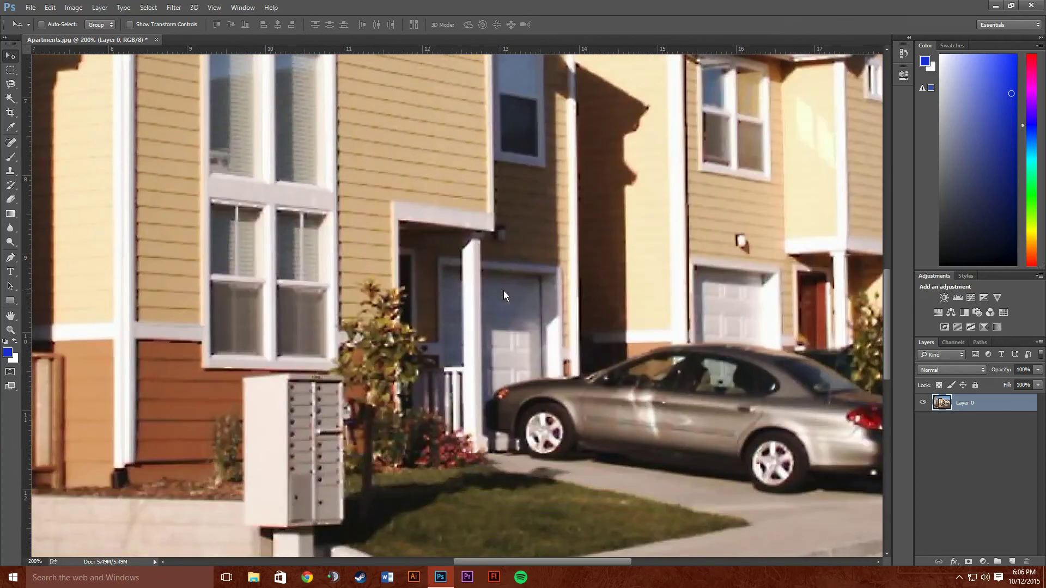
scroll(504, 297, right, 1)
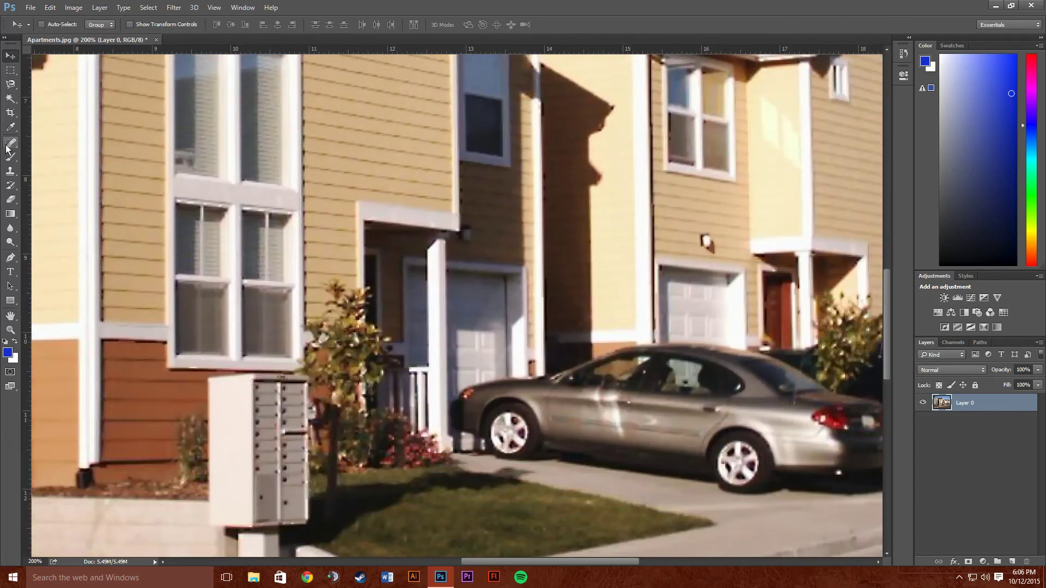
click(12, 228)
click(12, 170)
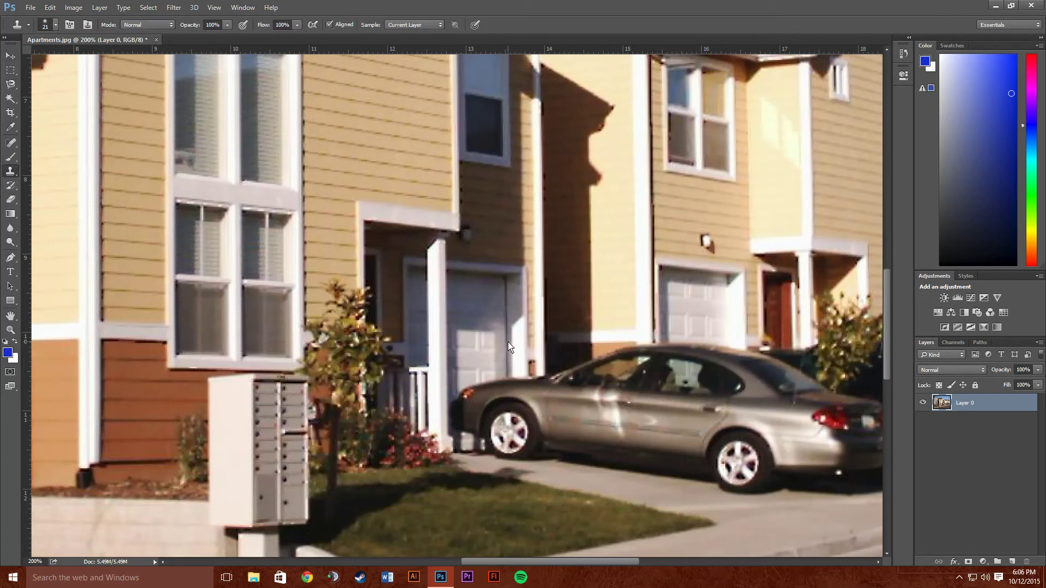
click(52, 26)
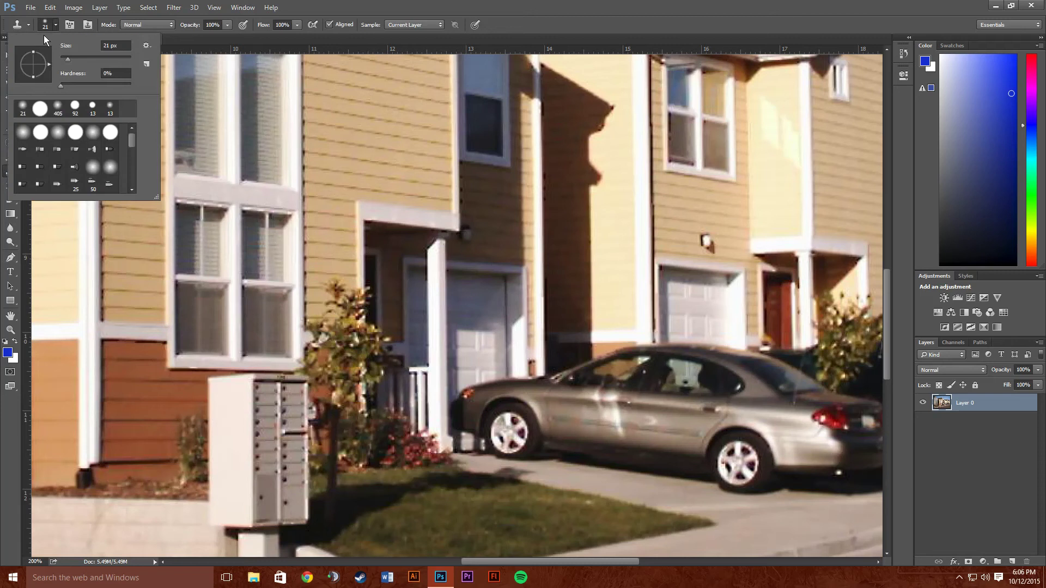
drag(67, 55, 65, 58)
click(522, 35)
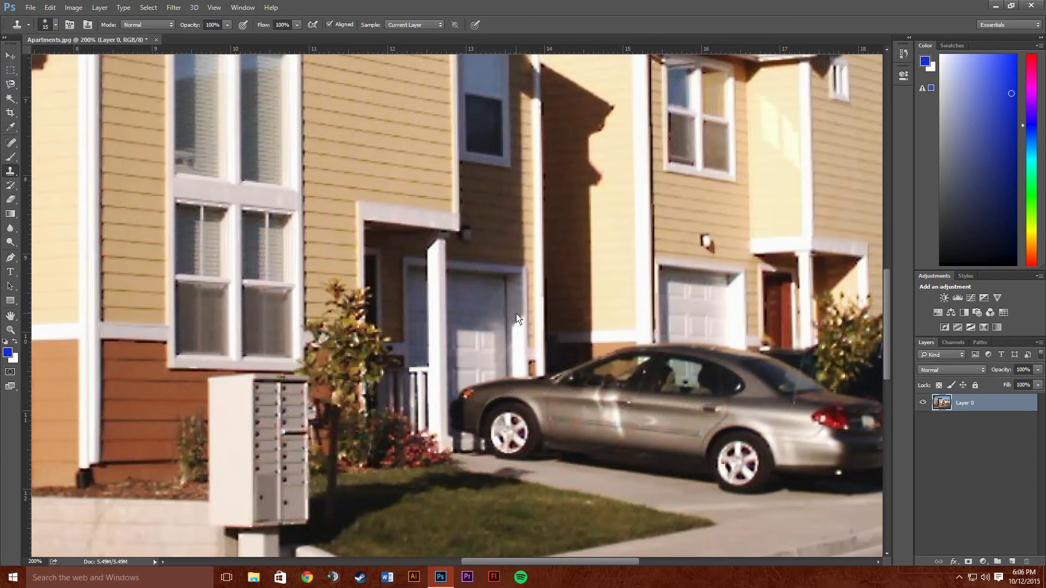
- Examine the two parked vehicles and the surrounding garage doors, walls, lawn and driveway for areas to clone from
scroll(512, 404, up, 8)
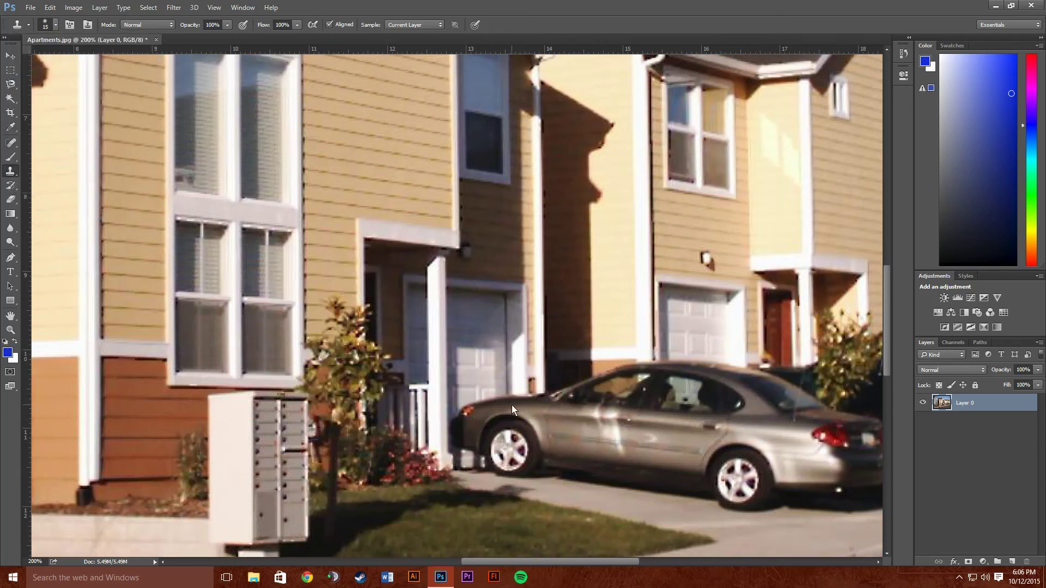
scroll(511, 404, down, 5)
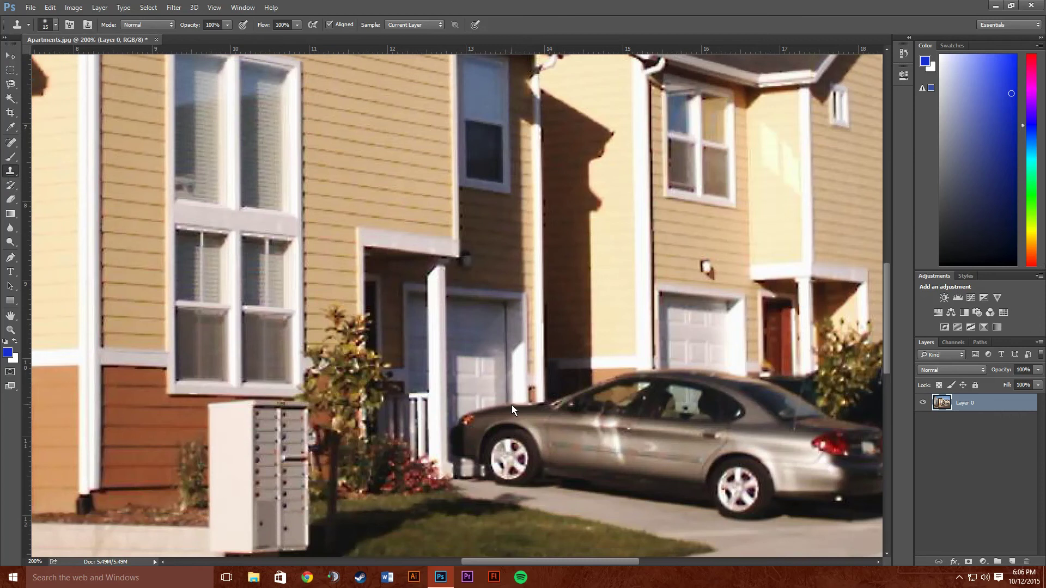
scroll(512, 403, right, 6)
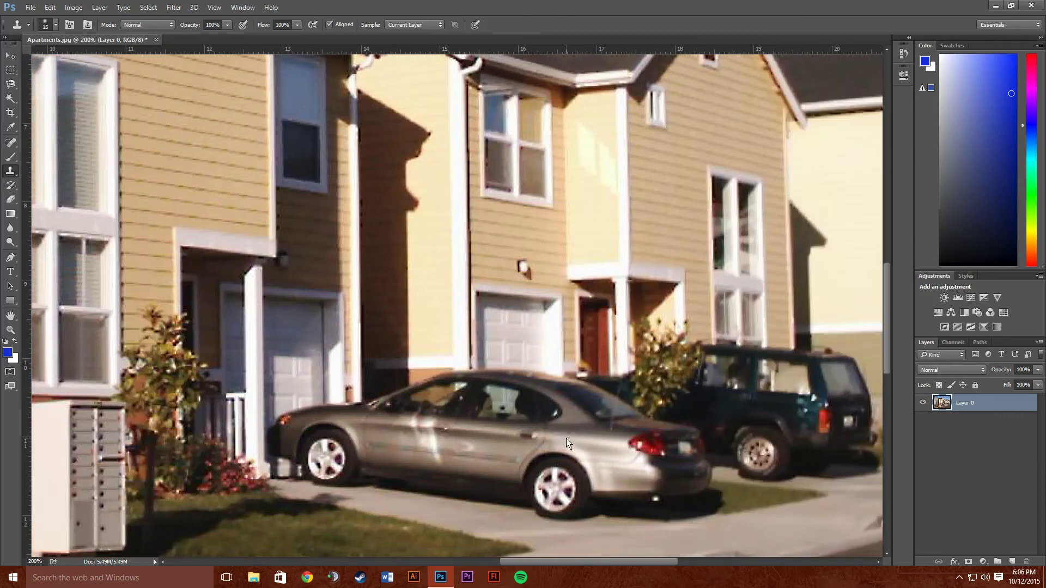
scroll(740, 367, down, 5)
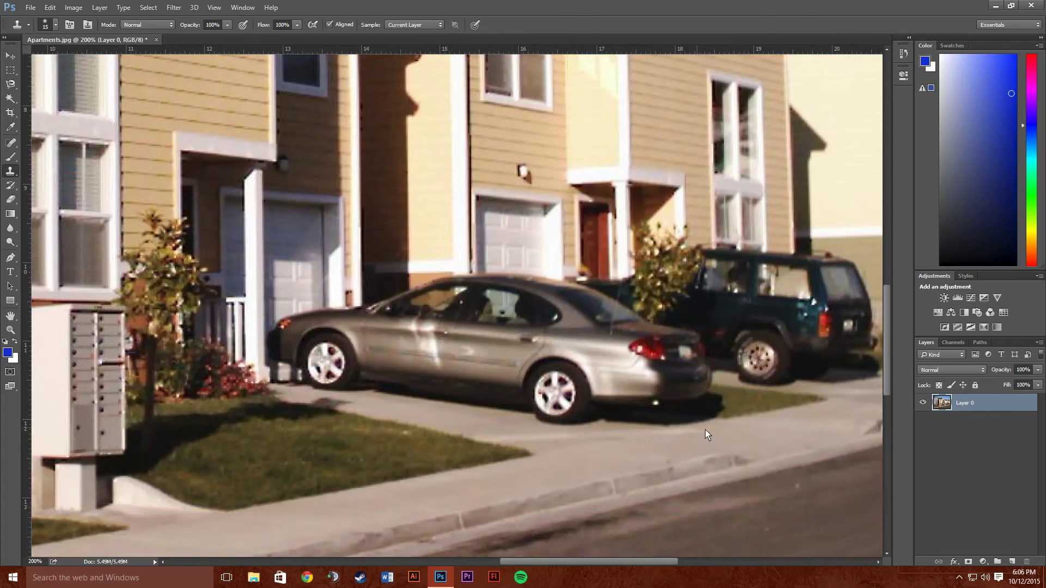
scroll(719, 430, up, 2)
scroll(598, 414, right, 3)
scroll(598, 414, right, 2)
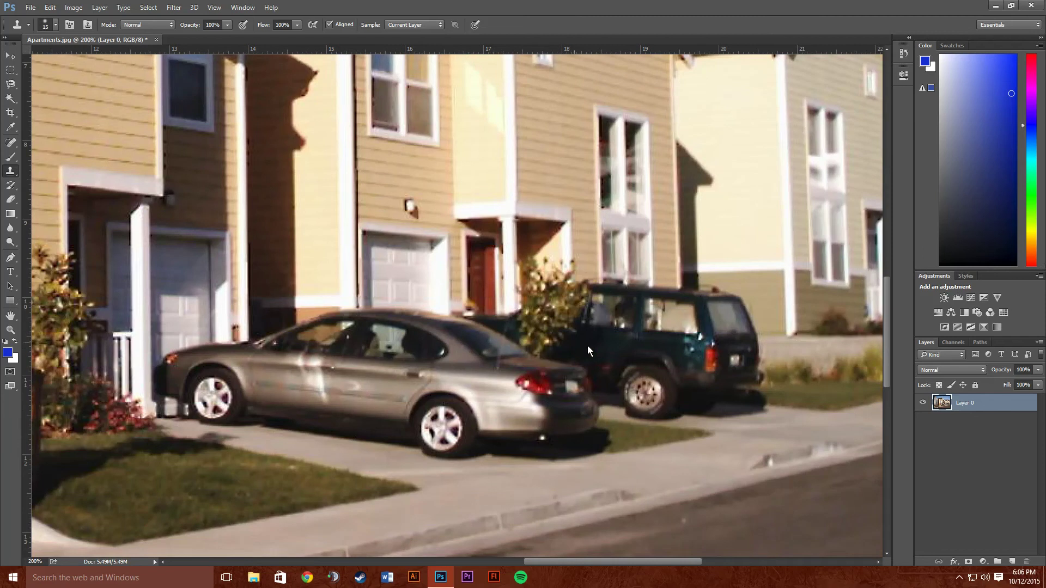
scroll(670, 344, down, 2)
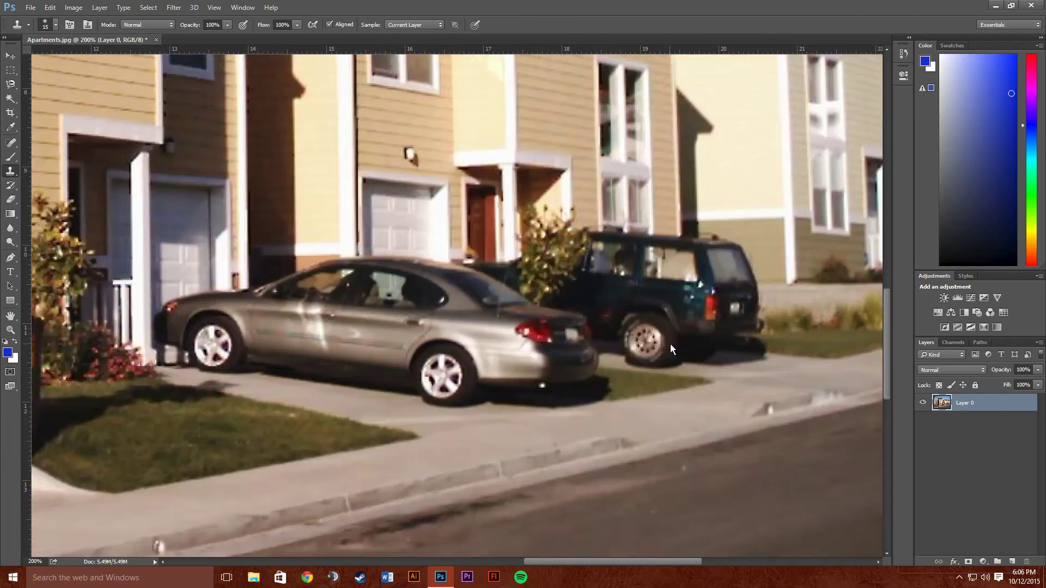
scroll(670, 344, right, 5)
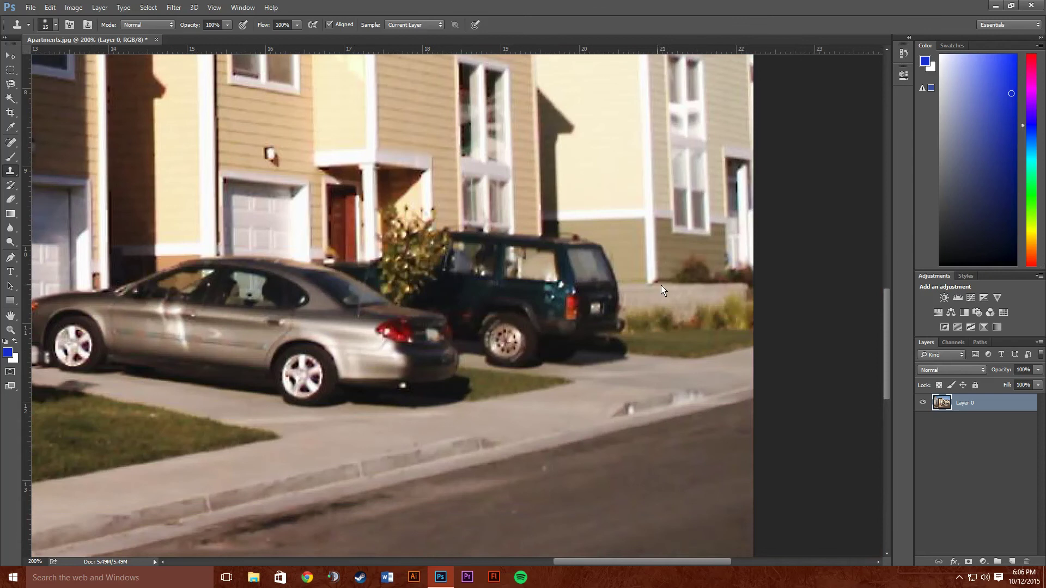
scroll(479, 307, left, 4)
scroll(448, 318, left, 10)
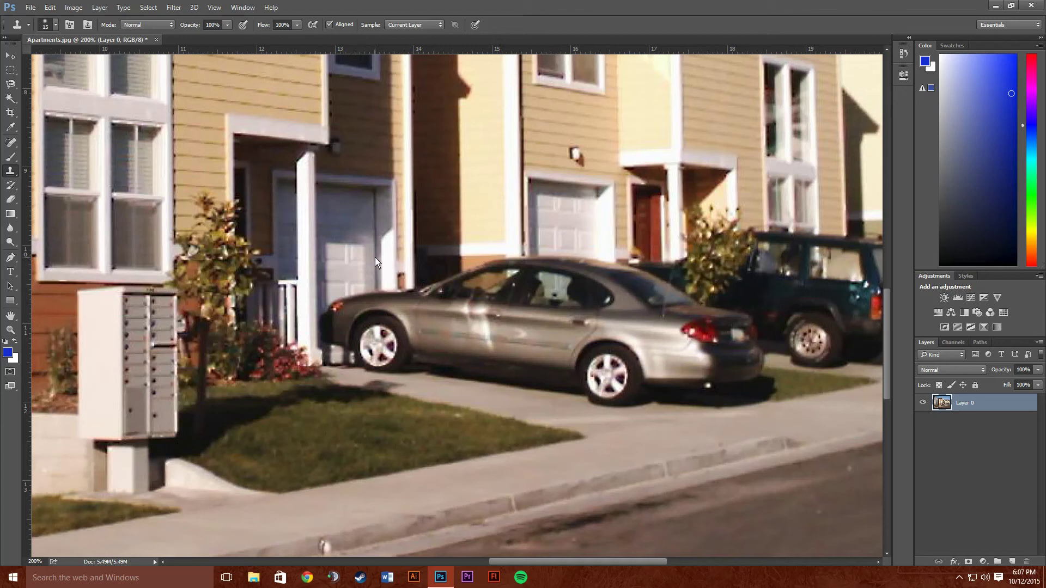
- Clone the garage door's dark edge and white frame downward over the silver car's hood and the top of its front wheel
scroll(375, 262, up, 2)
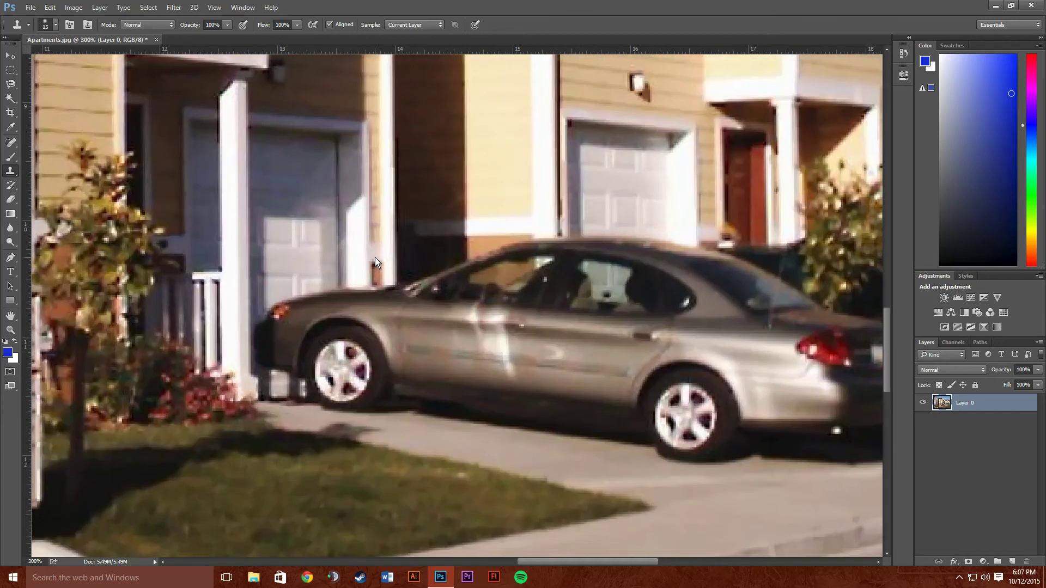
scroll(369, 263, left, 2)
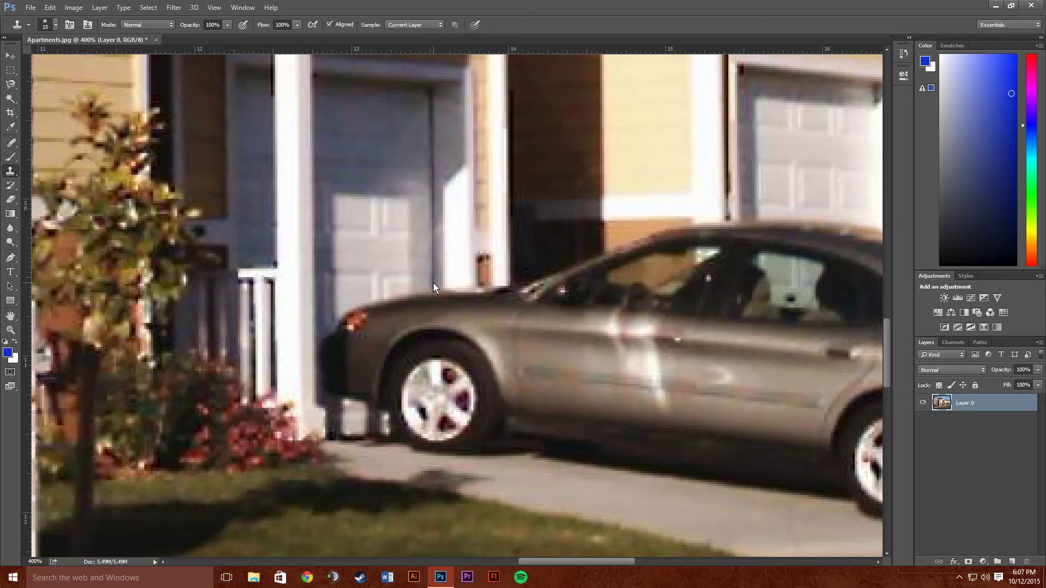
drag(434, 294, 435, 309)
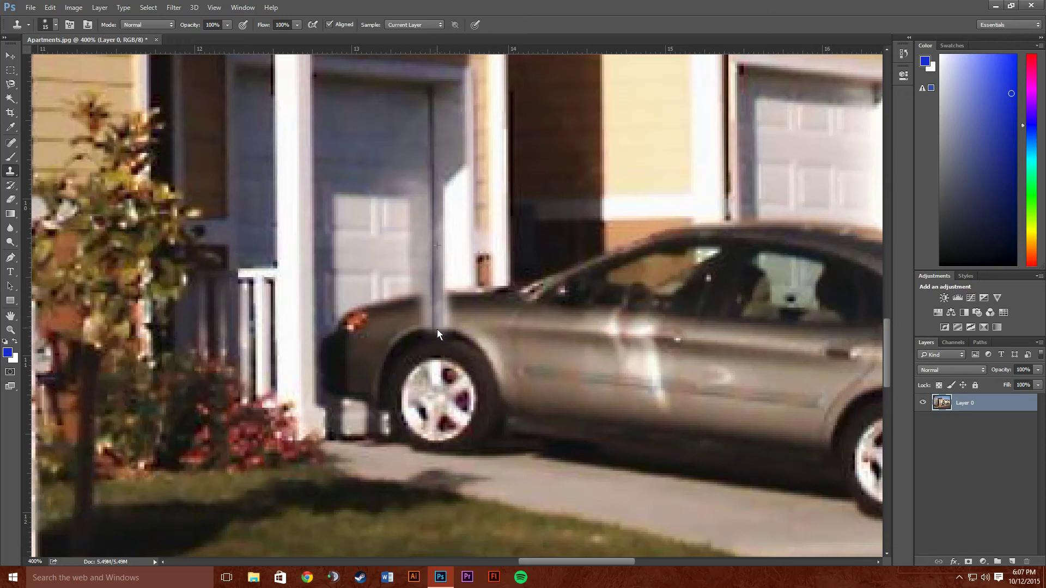
drag(435, 347, 432, 373)
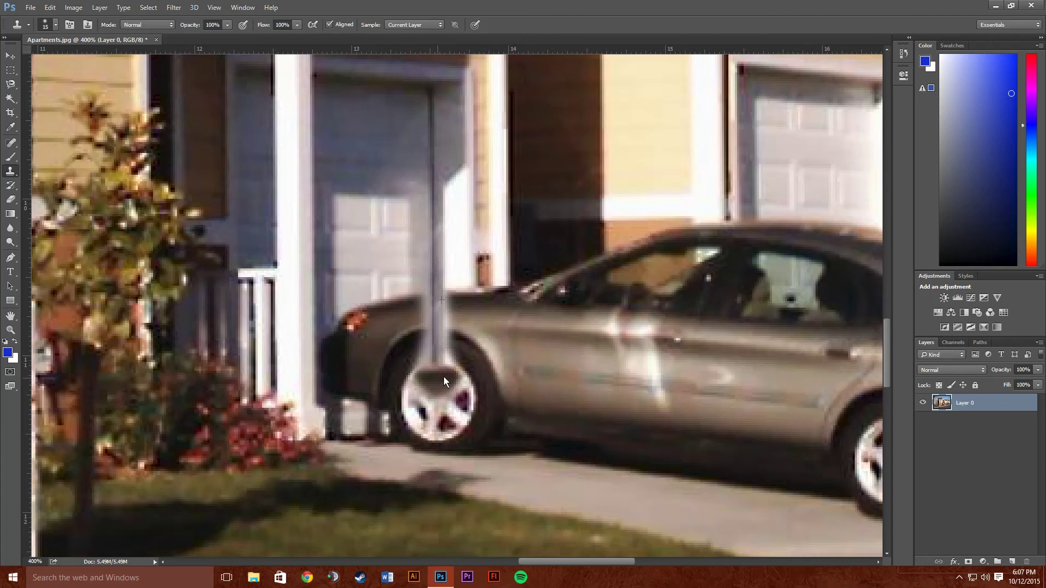
mouse_move(443, 367)
mouse_down()
mouse_move(442, 291)
mouse_move(452, 357)
mouse_move(460, 288)
mouse_move(460, 378)
mouse_move(462, 282)
mouse_move(465, 363)
mouse_move(465, 297)
mouse_move(463, 333)
mouse_up()
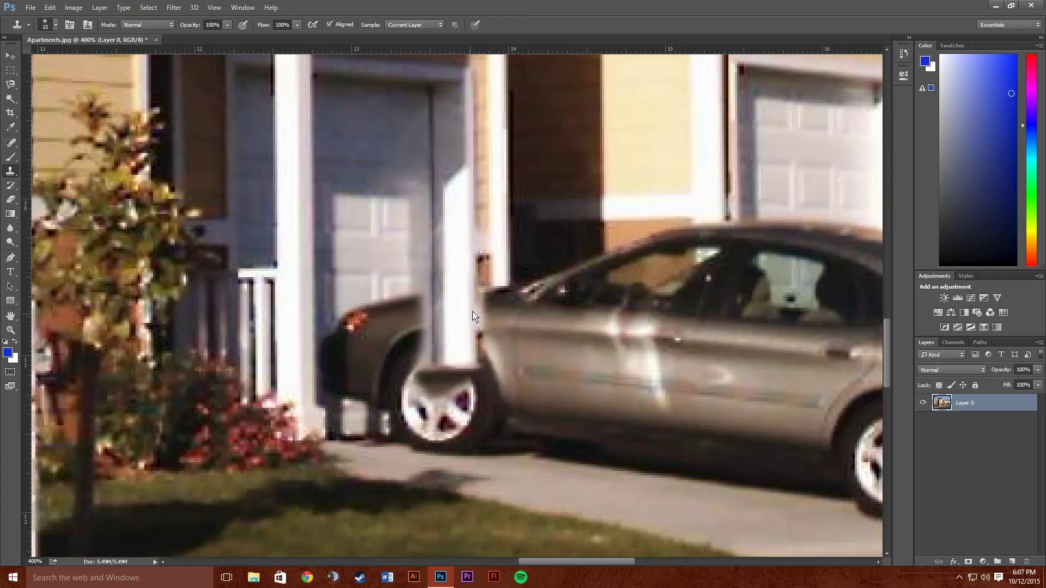
drag(485, 266, 484, 287)
key(ctrl+alt+z)
key(ctrl+alt+z)
key(ctrl+alt+z)
key(ctrl+alt+z)
click(412, 325)
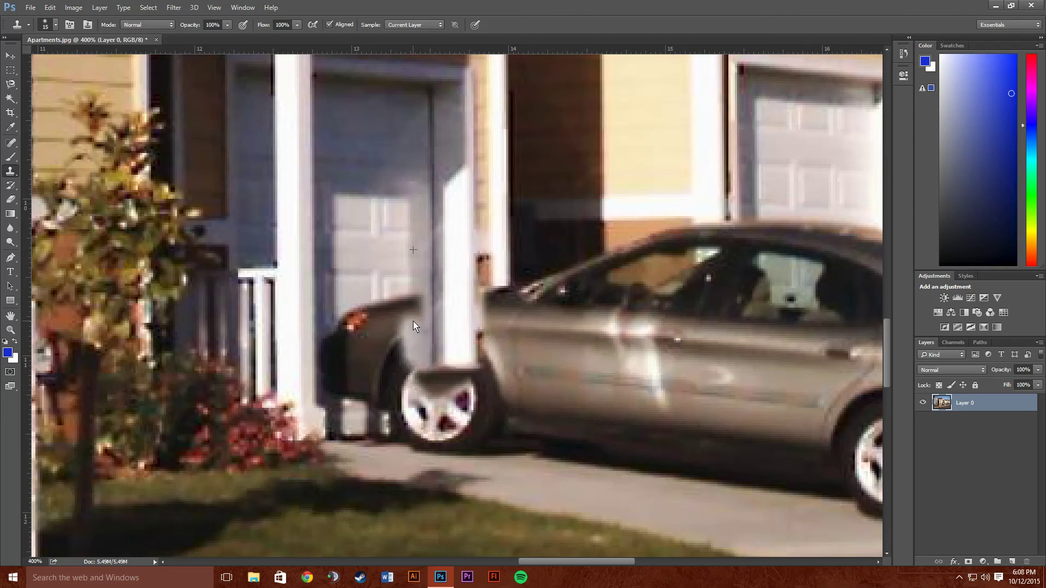
mouse_move(420, 285)
mouse_down()
mouse_move(409, 360)
mouse_move(404, 307)
mouse_move(396, 319)
mouse_move(386, 303)
mouse_move(381, 313)
mouse_move(392, 290)
mouse_move(418, 306)
mouse_move(417, 316)
mouse_move(401, 312)
mouse_move(378, 292)
mouse_move(372, 303)
mouse_move(378, 278)
mouse_move(414, 300)
mouse_move(412, 283)
mouse_move(369, 266)
mouse_move(418, 253)
mouse_up()
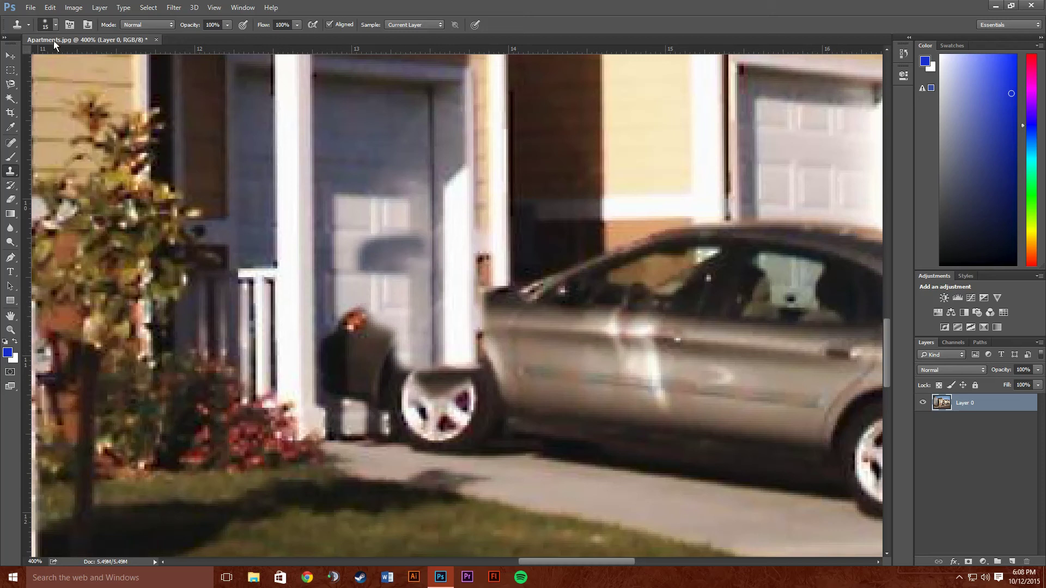
click(49, 7)
click(77, 40)
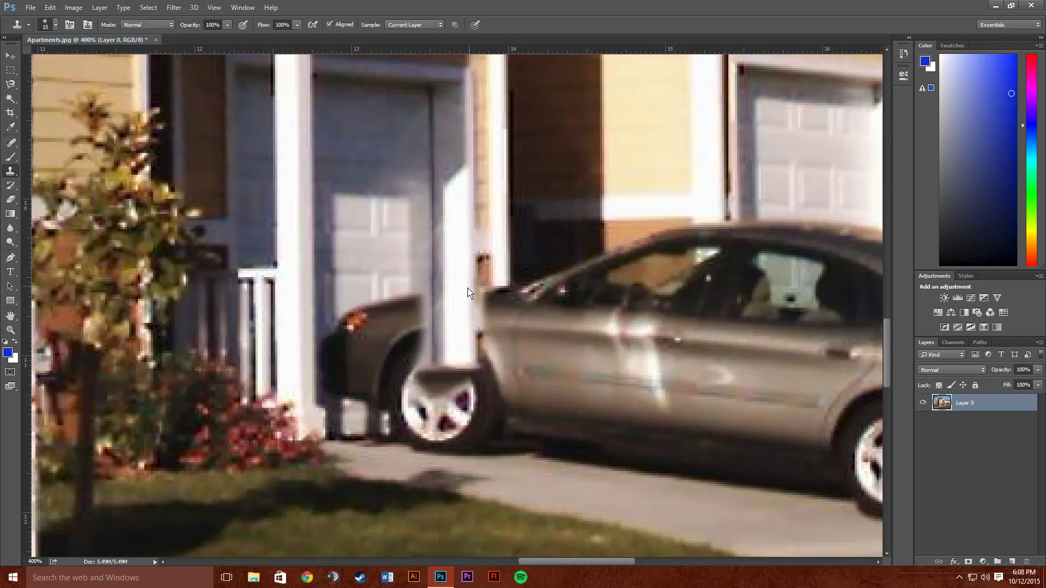
mouse_move(425, 354)
mouse_down()
mouse_move(414, 290)
mouse_move(382, 309)
mouse_move(382, 323)
mouse_move(404, 322)
mouse_move(403, 354)
mouse_move(379, 343)
mouse_move(376, 319)
mouse_move(354, 317)
mouse_move(370, 301)
mouse_move(336, 329)
mouse_move(333, 396)
mouse_move(359, 355)
mouse_up()
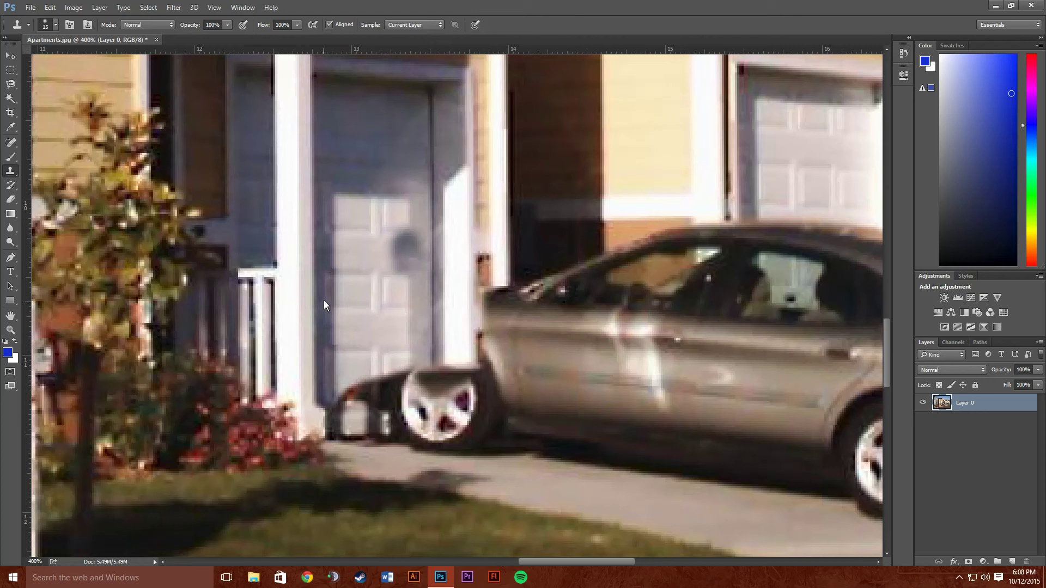
key(ctrl+z)
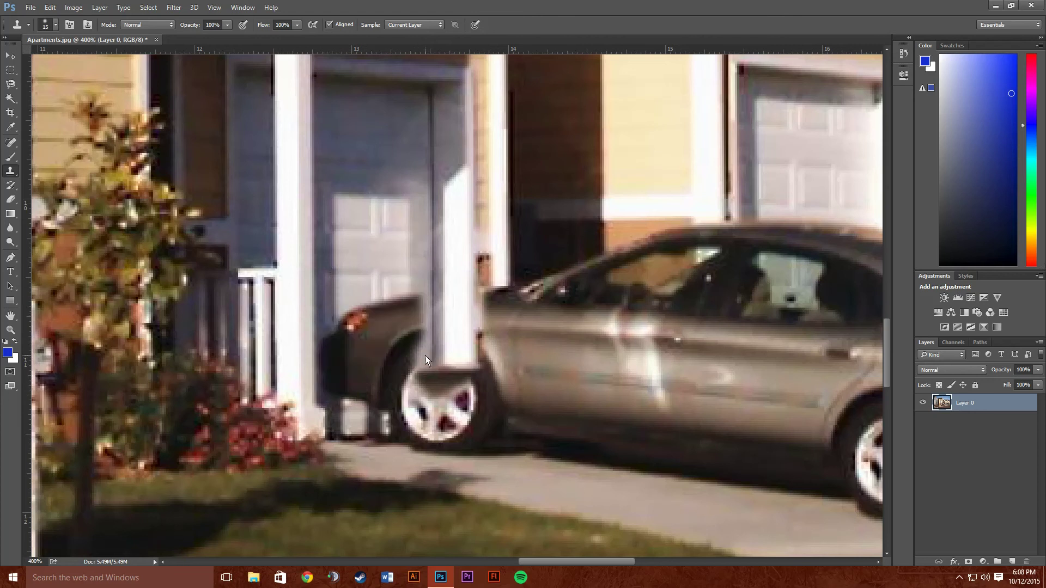
- Clone the garage door panels downward over the silver car's hood, headlight, bumper and part of the front wheel, reaching the driveway
mouse_move(417, 358)
mouse_down()
mouse_move(406, 300)
mouse_move(346, 327)
mouse_move(330, 346)
mouse_move(330, 380)
mouse_move(353, 389)
mouse_move(373, 360)
mouse_move(358, 342)
mouse_move(344, 358)
mouse_move(386, 336)
mouse_move(379, 359)
mouse_move(410, 359)
mouse_move(351, 390)
mouse_move(343, 386)
mouse_move(423, 354)
mouse_up()
key(ctrl+z)
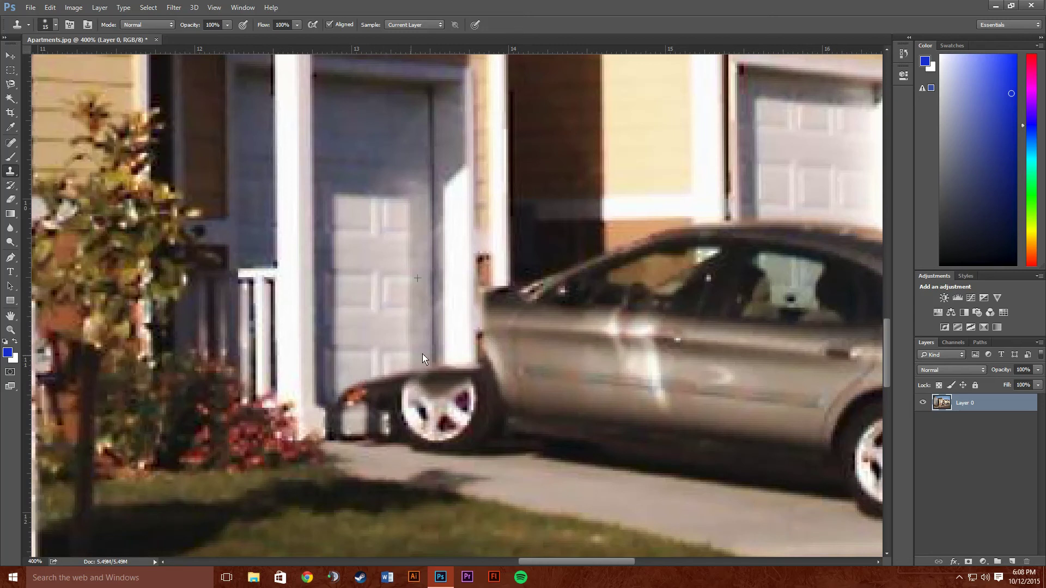
key(ctrl+z)
mouse_move(381, 371)
mouse_down()
mouse_move(414, 367)
mouse_move(418, 386)
mouse_move(466, 366)
mouse_move(460, 381)
mouse_move(389, 405)
mouse_move(395, 412)
mouse_move(367, 412)
mouse_move(388, 419)
mouse_move(361, 418)
mouse_move(389, 418)
mouse_move(369, 415)
mouse_move(386, 390)
mouse_move(362, 387)
mouse_move(355, 406)
mouse_move(352, 392)
mouse_move(364, 377)
mouse_move(409, 380)
mouse_move(390, 384)
mouse_move(408, 384)
mouse_move(372, 421)
mouse_move(405, 422)
mouse_move(359, 405)
mouse_move(355, 393)
mouse_move(375, 397)
mouse_move(374, 408)
mouse_move(339, 416)
mouse_move(335, 431)
mouse_move(302, 417)
mouse_move(313, 410)
mouse_move(338, 437)
mouse_up()
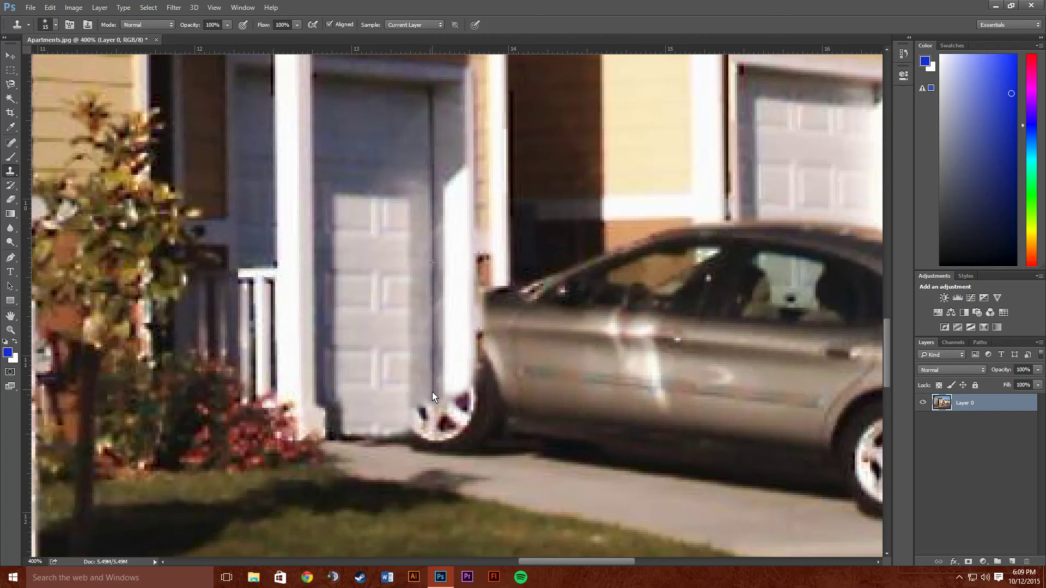
mouse_move(430, 417)
mouse_down()
mouse_move(415, 398)
mouse_move(409, 420)
mouse_move(398, 420)
mouse_move(417, 417)
mouse_move(386, 418)
mouse_move(411, 417)
mouse_up()
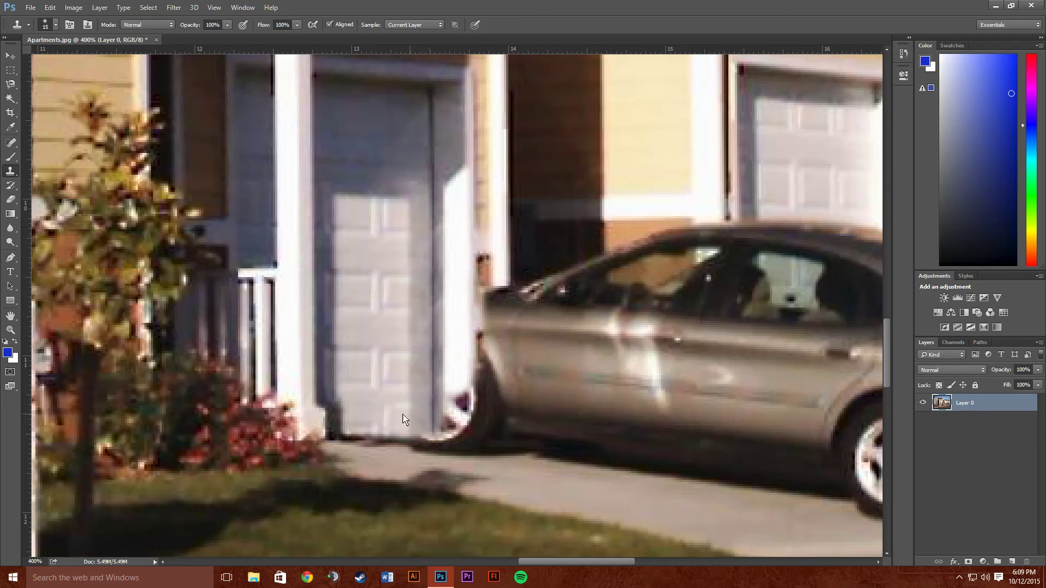
alt+click(363, 405)
mouse_move(363, 419)
mouse_down()
mouse_move(402, 419)
mouse_move(388, 414)
mouse_move(394, 405)
mouse_up()
alt+click(363, 404)
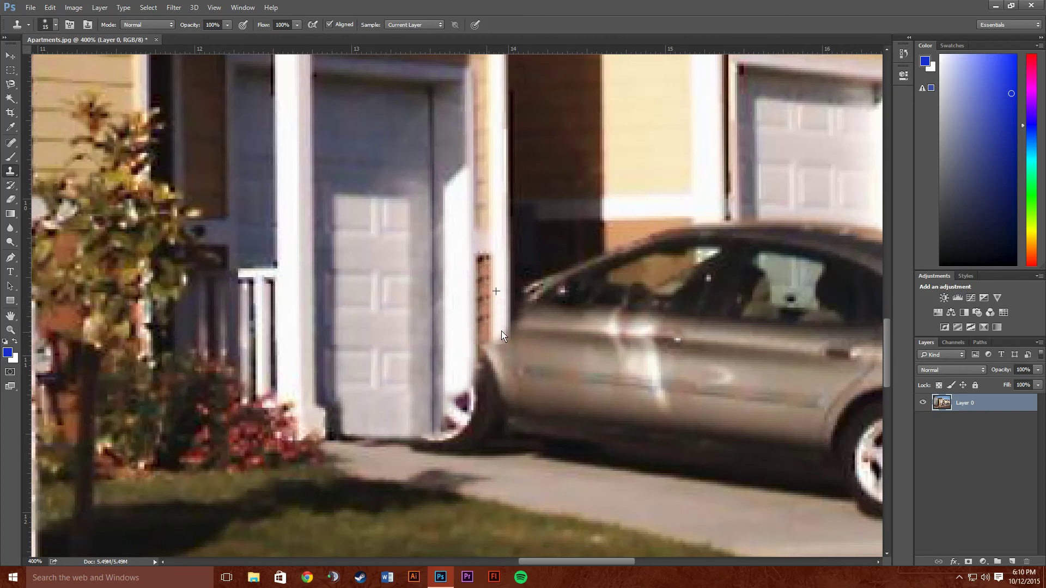
- Clone the white corner trim, the brick strip and the garage door frame downward over the silver car's front fender and wheel
drag(501, 335, 491, 349)
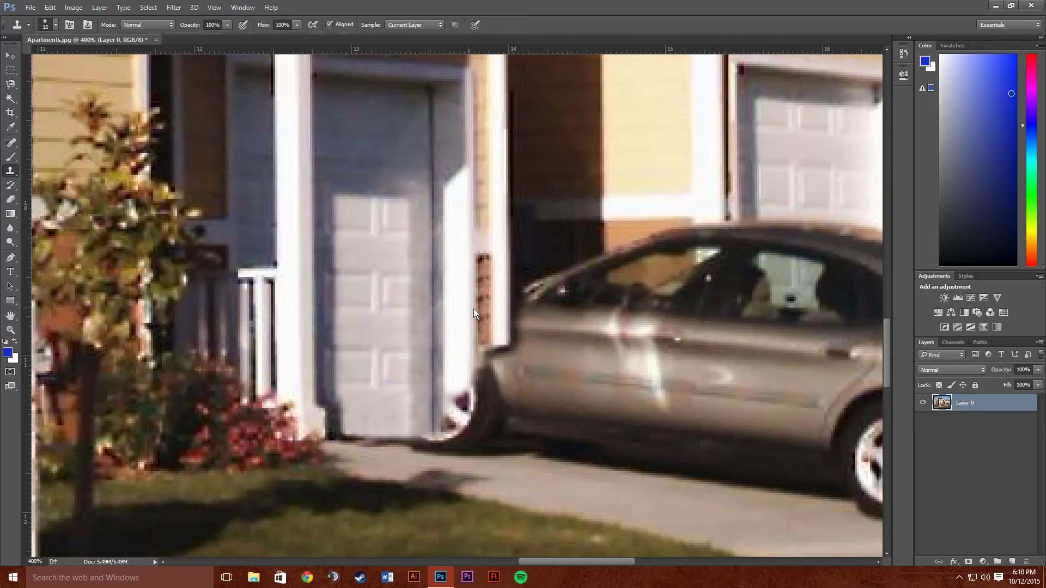
alt+click(473, 272)
mouse_move(473, 346)
mouse_down()
mouse_move(474, 396)
mouse_move(449, 410)
mouse_move(463, 417)
mouse_move(440, 426)
mouse_move(485, 424)
mouse_move(463, 426)
mouse_move(476, 400)
mouse_up()
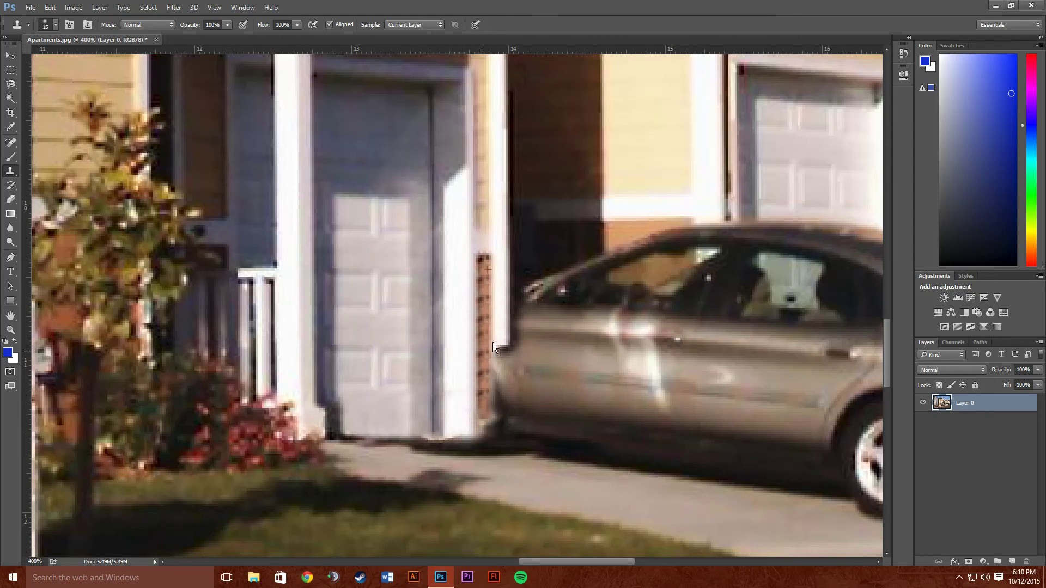
mouse_move(493, 347)
mouse_down()
mouse_move(498, 423)
mouse_move(502, 397)
mouse_move(505, 406)
mouse_up()
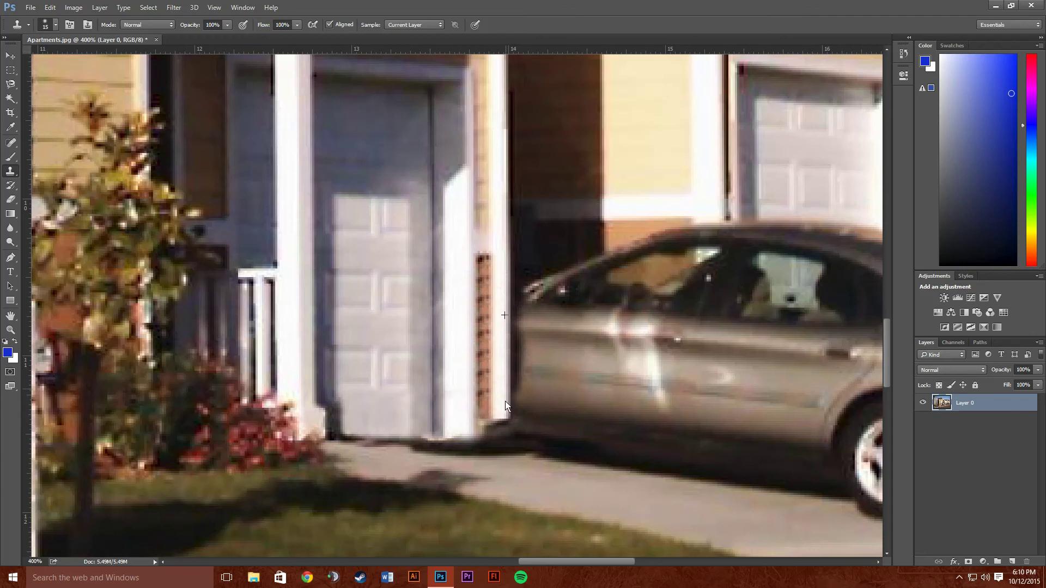
drag(524, 293, 538, 299)
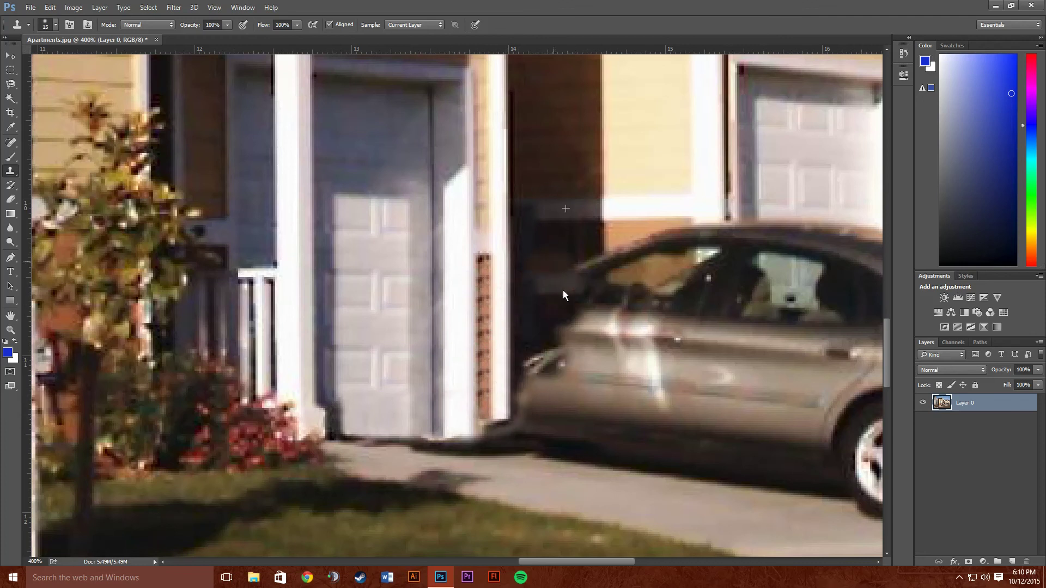
drag(563, 294, 556, 303)
click(50, 8)
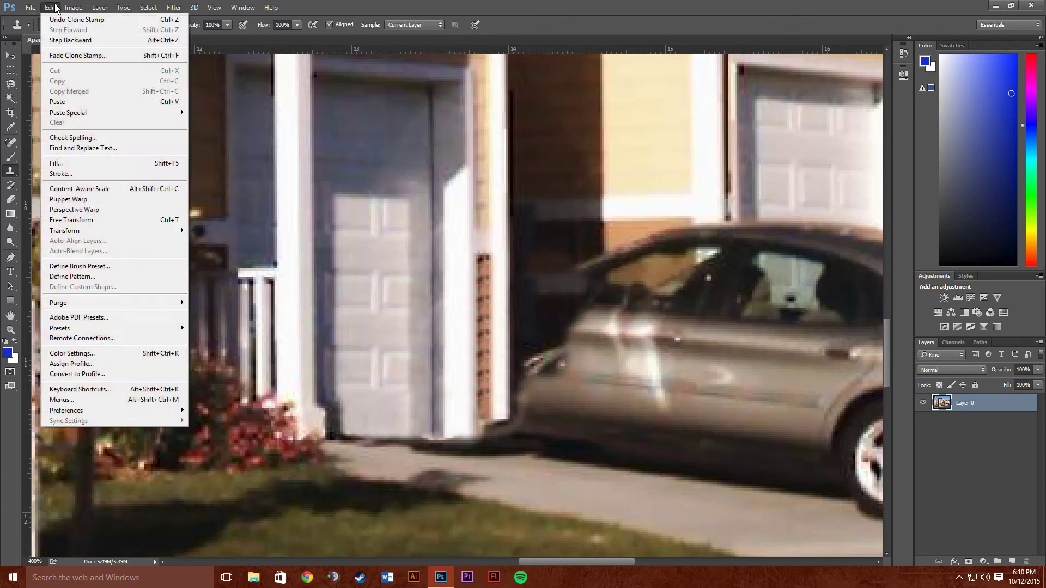
click(60, 40)
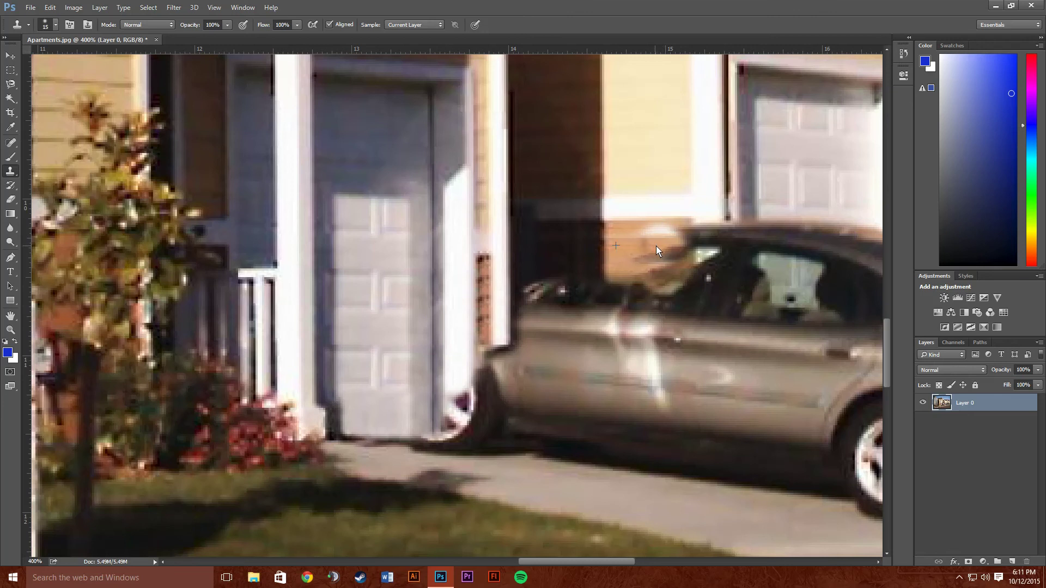
- Clone the orange lower wall over the silver car's windshield and front roof edge, just beneath the horizontal white trim
drag(655, 246, 685, 239)
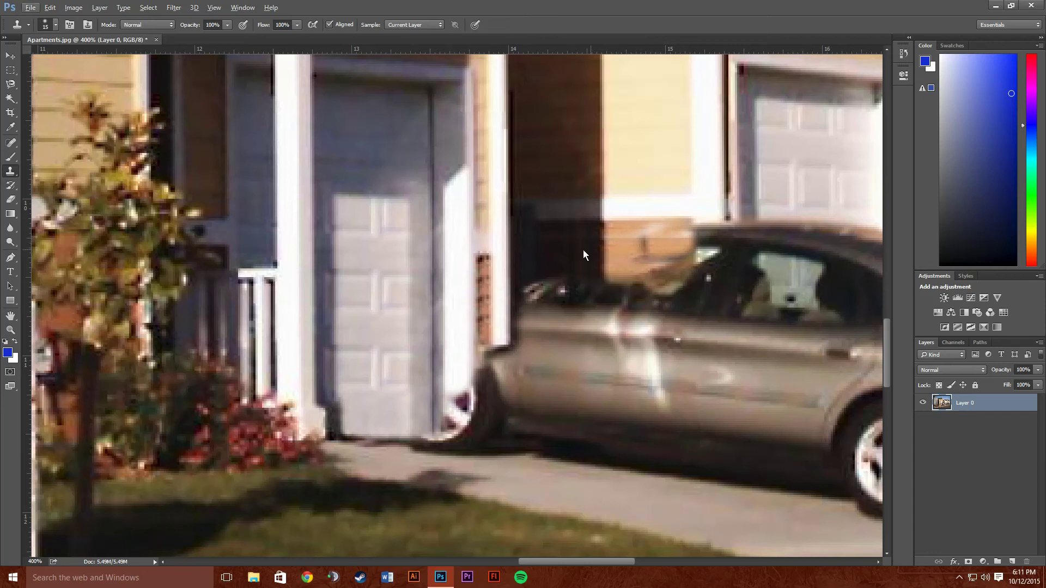
alt+click(508, 241)
drag(616, 240, 624, 240)
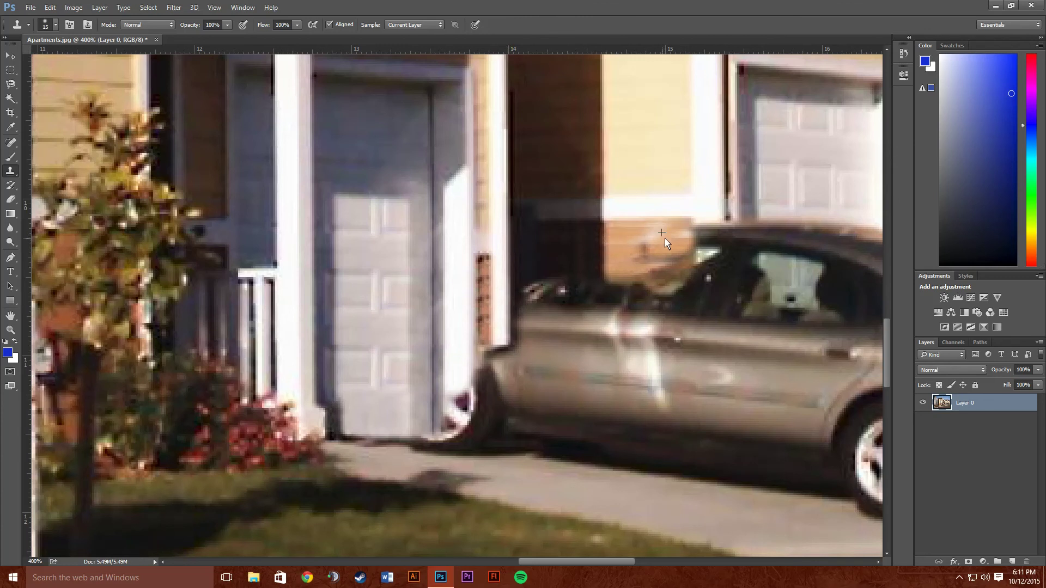
key(alt)
- Heal the blemishes on the cloned orange wall with the Spot Healing Brush at a size of 11 px
click(10, 143)
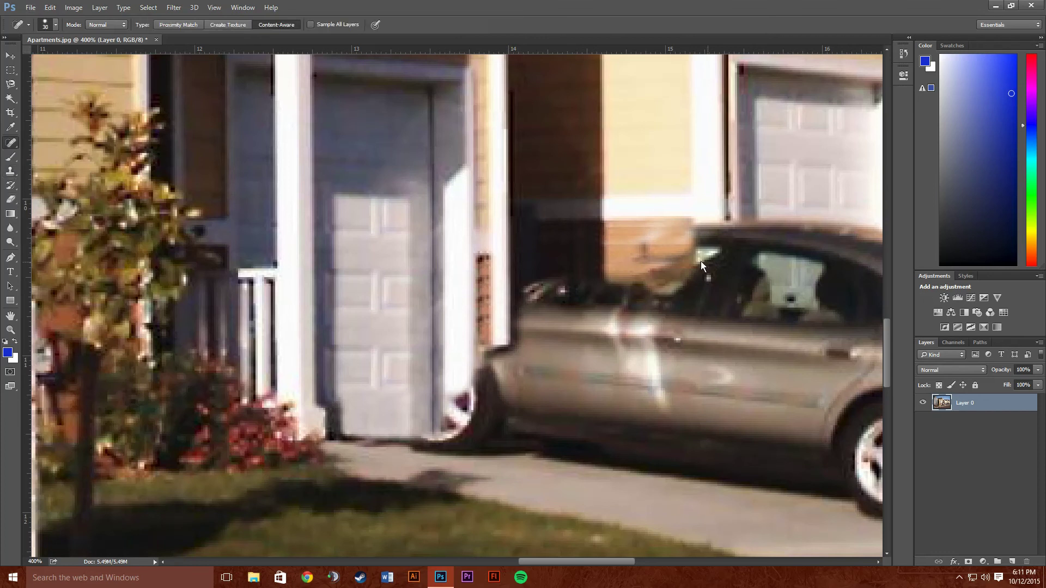
click(55, 25)
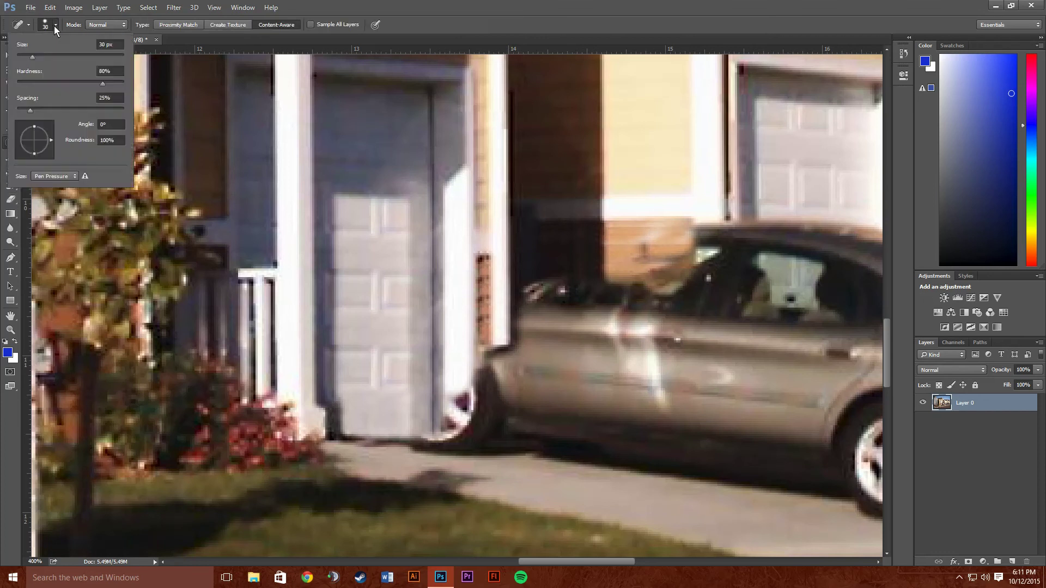
click(27, 56)
click(649, 242)
click(658, 238)
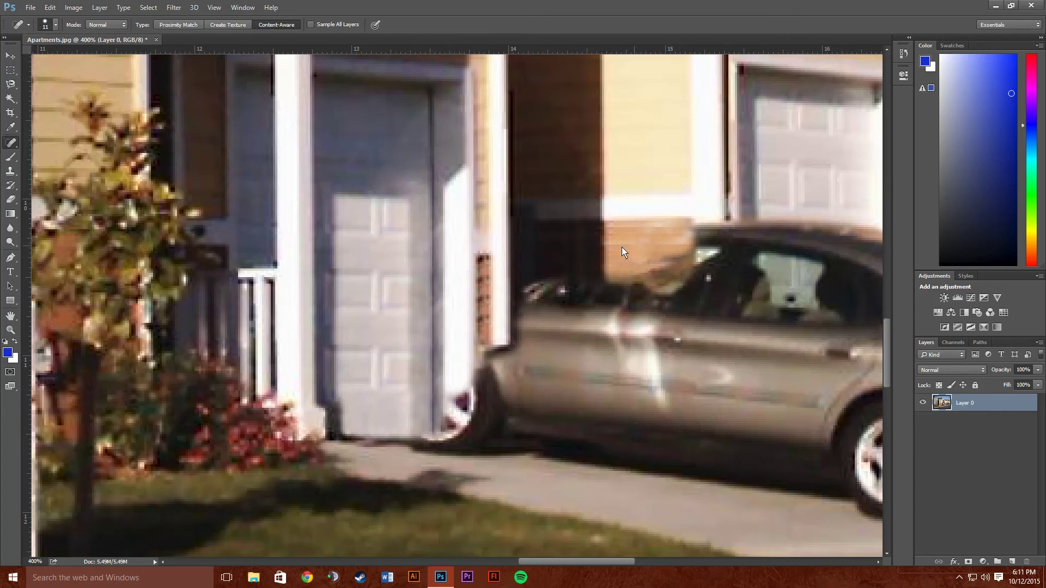
- Clone the shaded wall and the orange brick wall down over the car's hood and windshield, covering the stray white patch
click(10, 170)
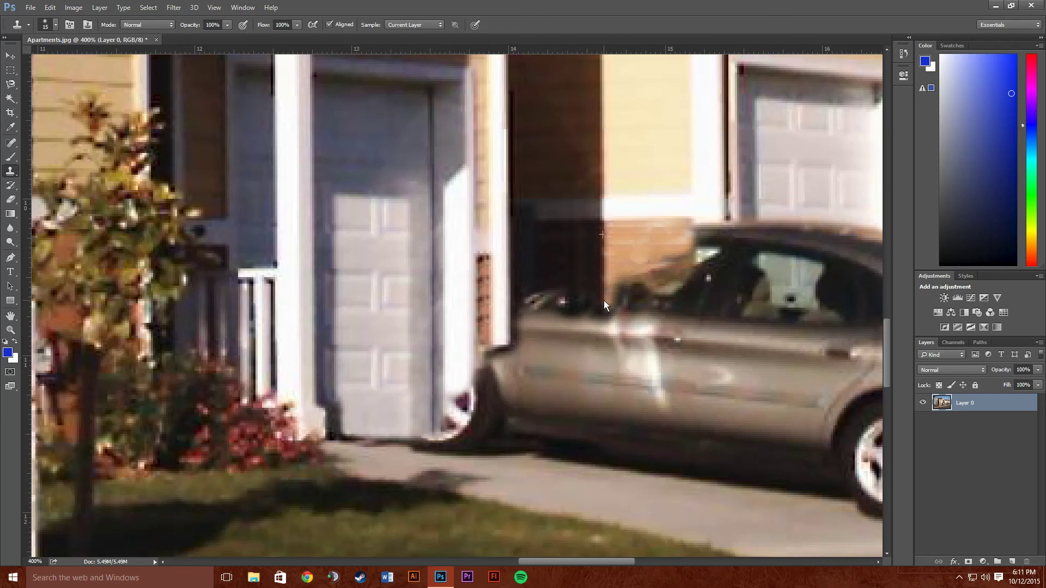
mouse_move(603, 299)
mouse_down()
mouse_move(535, 306)
mouse_move(523, 341)
mouse_move(566, 309)
mouse_move(533, 340)
mouse_move(598, 313)
mouse_move(635, 334)
mouse_move(660, 291)
mouse_move(616, 288)
mouse_move(649, 279)
mouse_move(648, 326)
mouse_move(636, 337)
mouse_move(664, 338)
mouse_move(633, 340)
mouse_move(676, 309)
mouse_move(656, 290)
mouse_up()
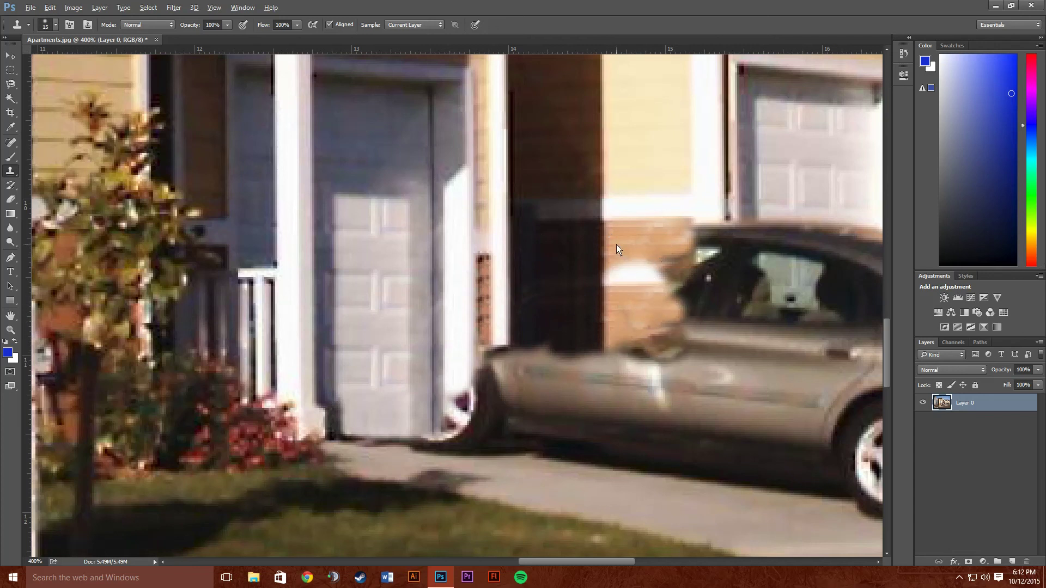
alt+click(613, 230)
mouse_move(606, 277)
mouse_down()
mouse_move(651, 276)
mouse_move(660, 287)
mouse_up()
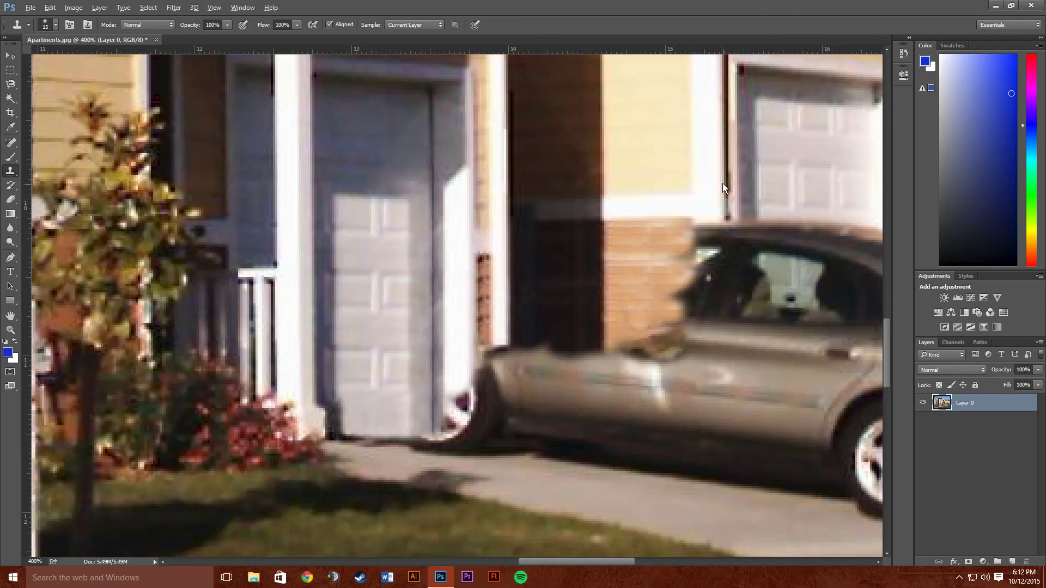
- Clone the white corner trim beside the second garage door down over the car's roof and front window
click(725, 225)
mouse_move(726, 224)
mouse_down()
mouse_move(705, 233)
mouse_move(705, 270)
mouse_up()
click(727, 246)
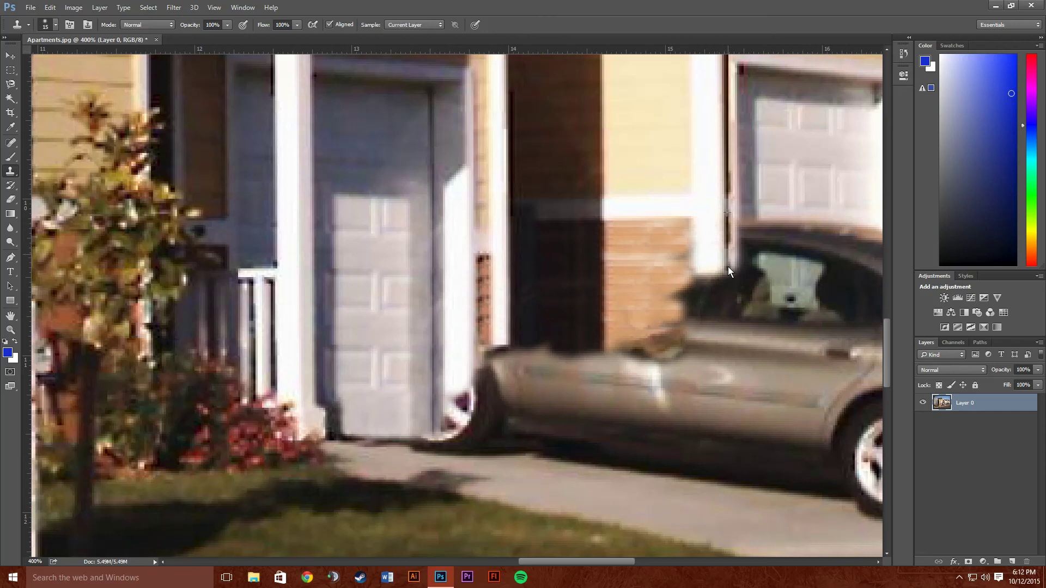
- Raise the clone brush's hardness and extend the white corner trim with its dark edge further down over the car's side windows
click(56, 25)
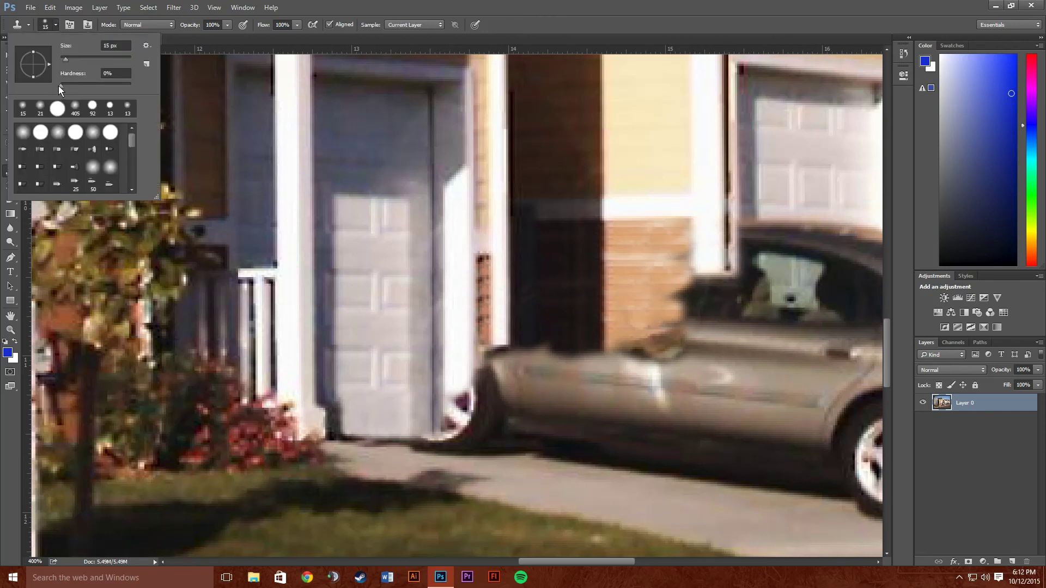
drag(61, 86, 125, 92)
click(728, 252)
click(726, 260)
click(731, 272)
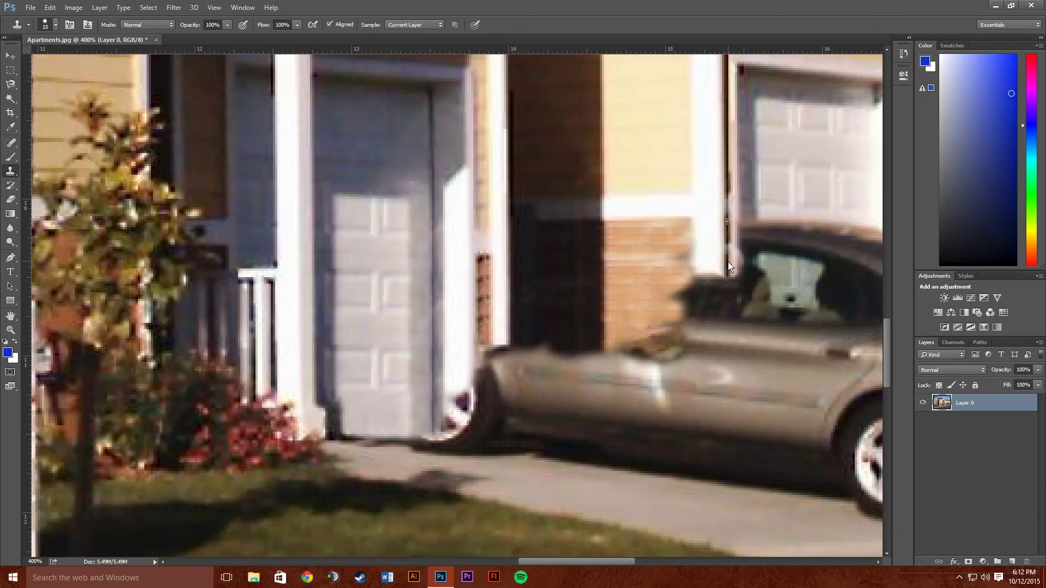
click(717, 283)
click(709, 281)
mouse_move(707, 283)
mouse_down()
mouse_move(709, 220)
mouse_move(706, 290)
mouse_move(712, 304)
mouse_move(724, 288)
mouse_move(723, 314)
mouse_move(724, 198)
mouse_move(705, 315)
mouse_up()
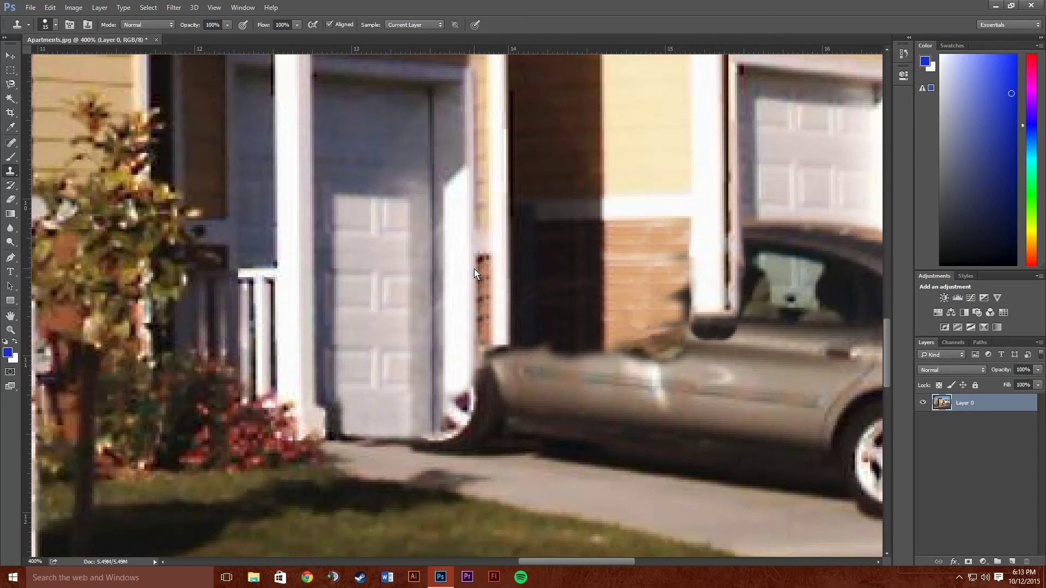
- Clone the first garage's door frame, brick strip, white trim and shaded wall down over the front wheel and fender to the driveway
mouse_move(473, 269)
mouse_down()
mouse_move(478, 397)
mouse_move(451, 422)
mouse_move(489, 418)
mouse_up()
key(ctrl+z)
key(ctrl+z)
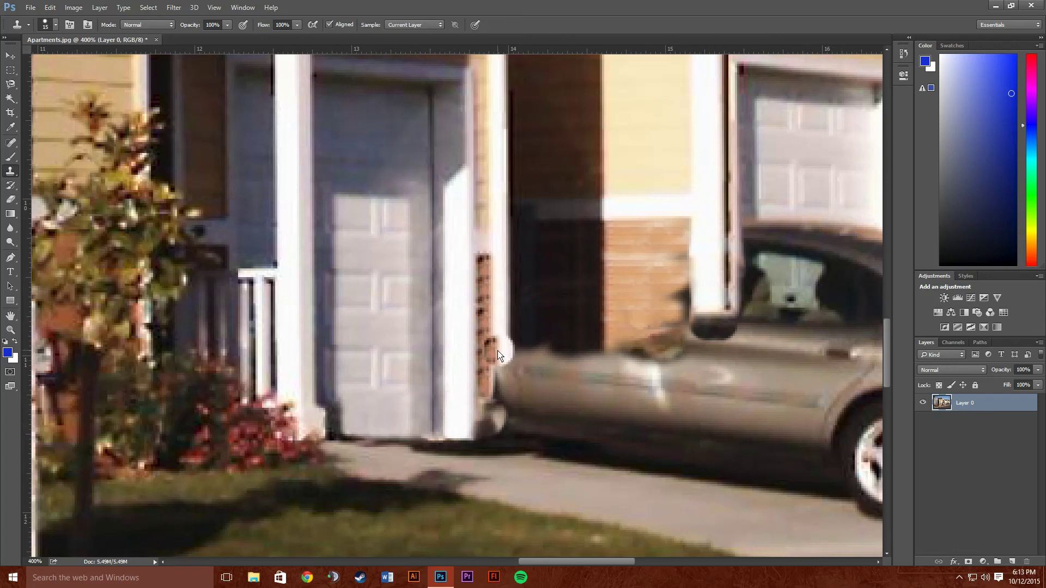
mouse_move(492, 356)
mouse_down()
mouse_move(496, 425)
mouse_move(486, 425)
mouse_move(519, 403)
mouse_up()
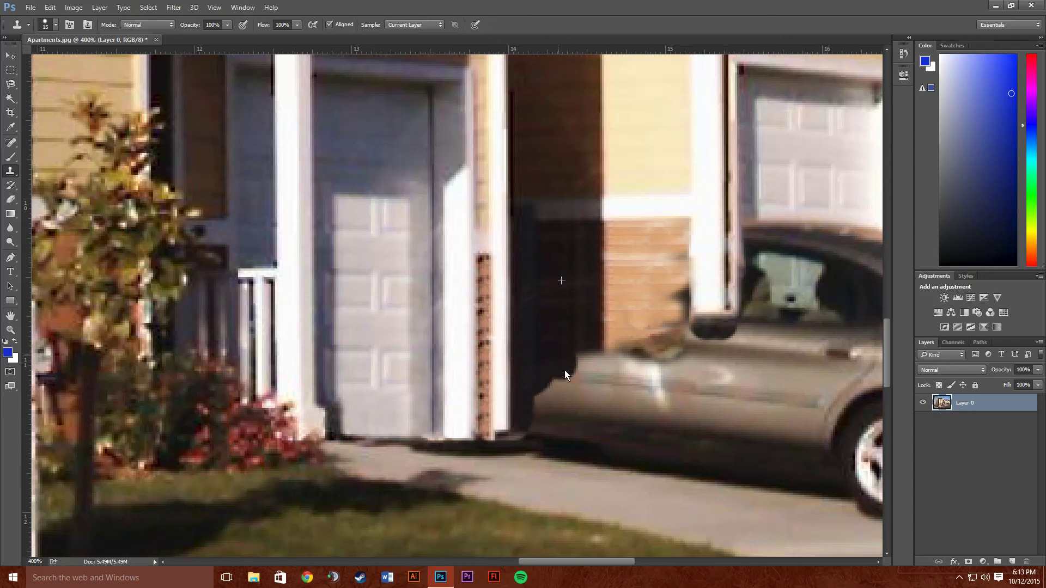
drag(598, 362, 603, 390)
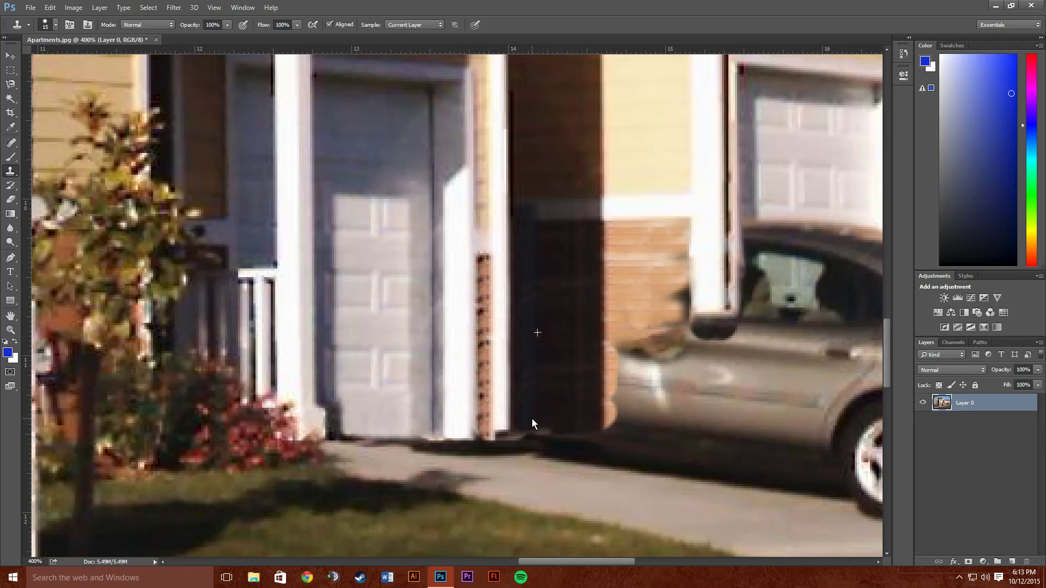
- Clone the orange brick wall down over the car's front door to the driveway and patch the upper white blotch at its edge
mouse_move(606, 400)
mouse_down()
mouse_move(623, 386)
mouse_move(613, 356)
mouse_move(660, 352)
mouse_move(633, 360)
mouse_move(642, 340)
mouse_move(683, 333)
mouse_move(685, 302)
mouse_up()
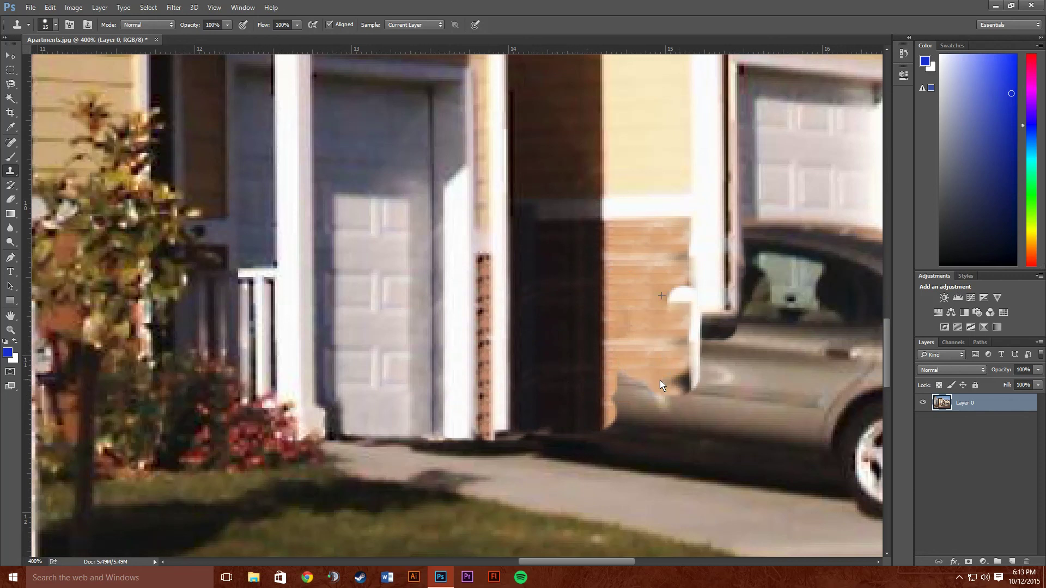
drag(634, 400, 619, 419)
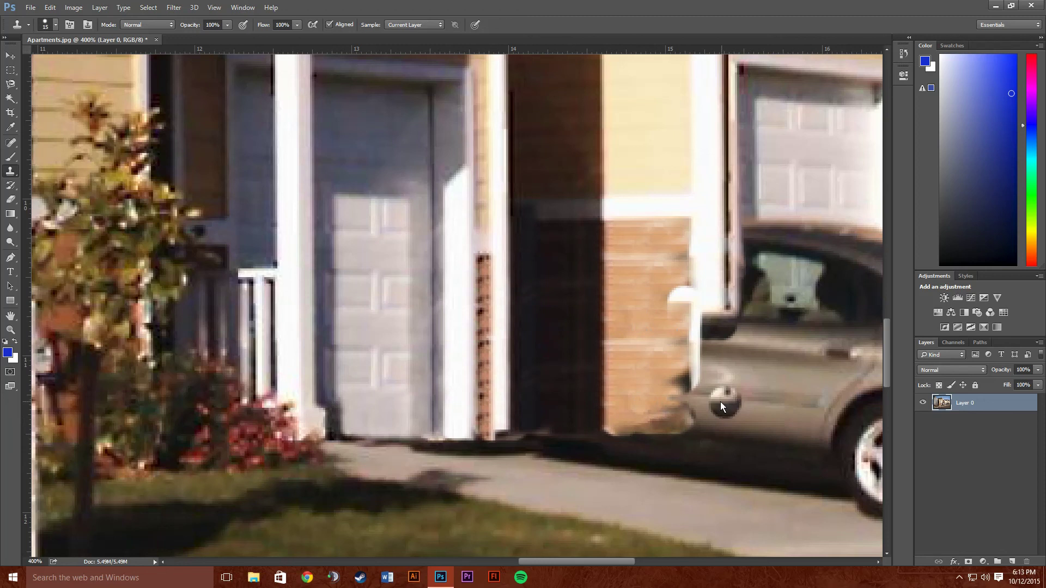
mouse_move(668, 396)
mouse_down()
mouse_move(693, 402)
mouse_move(693, 379)
mouse_move(685, 398)
mouse_move(674, 390)
mouse_move(696, 424)
mouse_move(694, 415)
mouse_move(646, 425)
mouse_up()
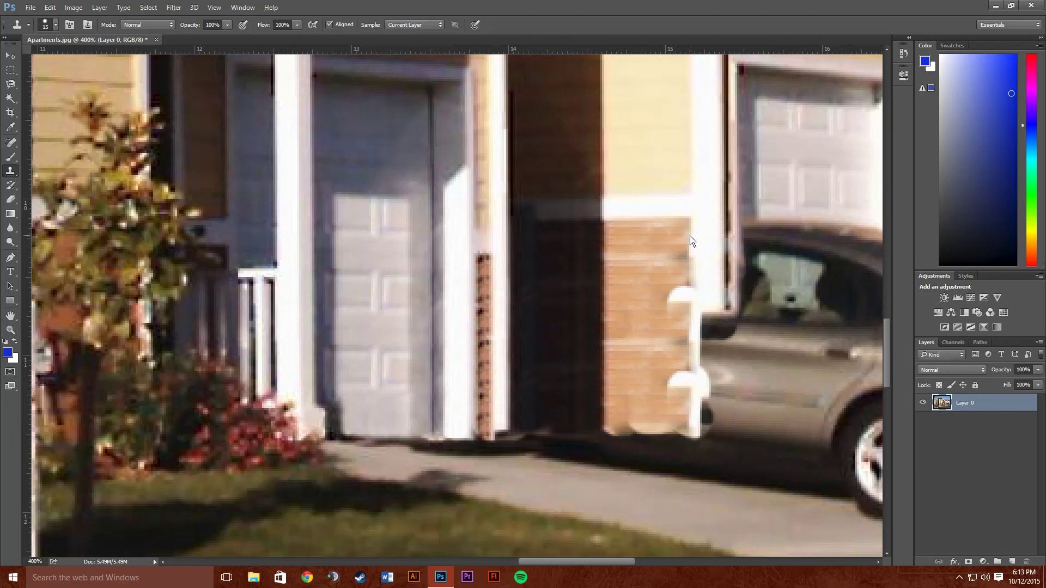
mouse_move(688, 272)
mouse_down()
mouse_move(692, 310)
mouse_move(672, 283)
mouse_move(681, 305)
mouse_move(682, 283)
mouse_move(696, 292)
mouse_move(667, 297)
mouse_up()
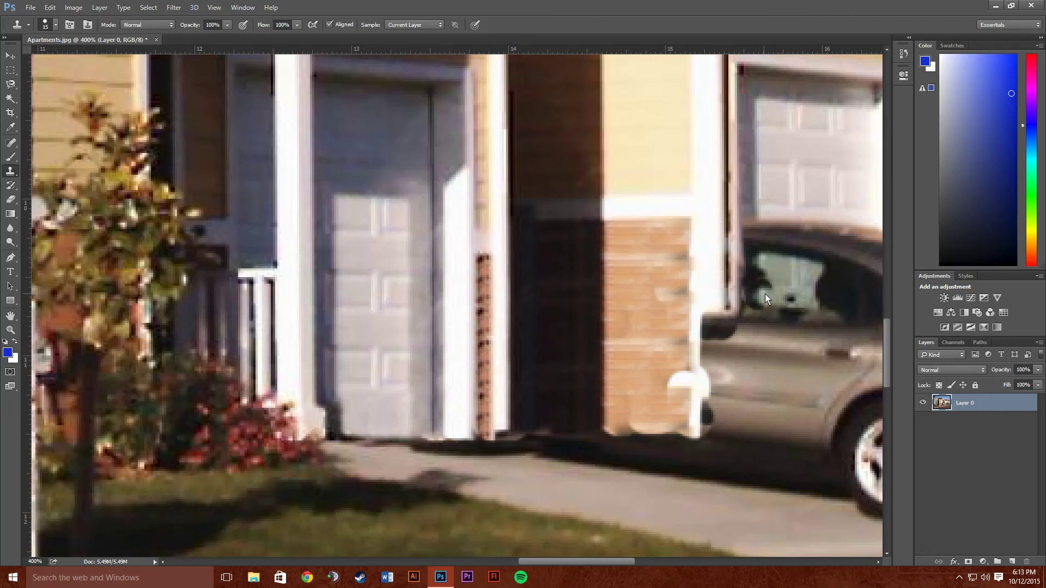
- Clone the white corner trim and its dark edge down over the car doors to the driveway, and cover the white blotch on the bricks
scroll(665, 338, down, 1)
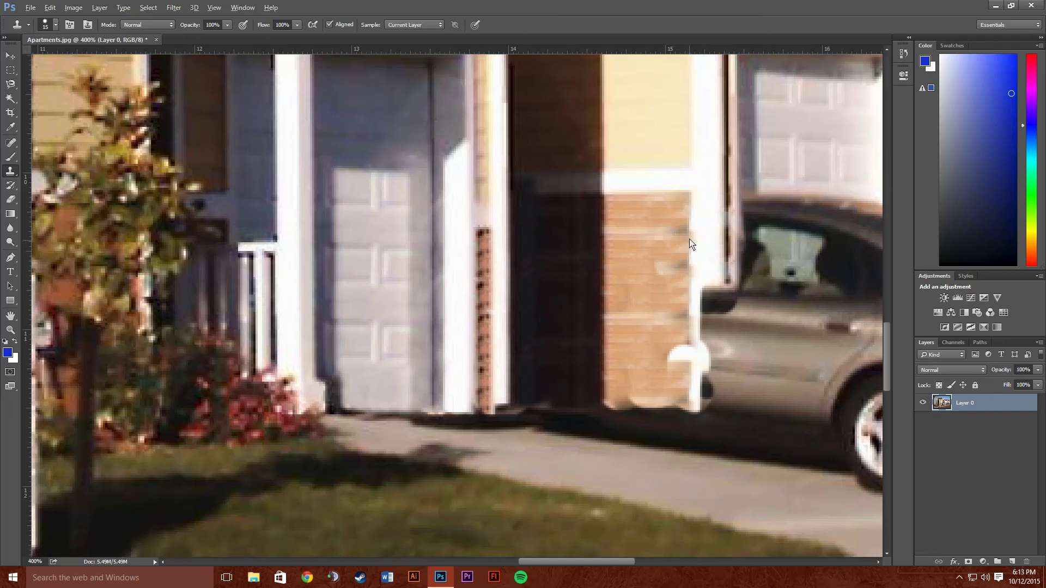
mouse_move(676, 358)
mouse_down()
mouse_move(701, 377)
mouse_move(697, 333)
mouse_move(711, 293)
mouse_move(710, 401)
mouse_move(725, 394)
mouse_move(728, 289)
mouse_move(741, 392)
mouse_up()
click(670, 322)
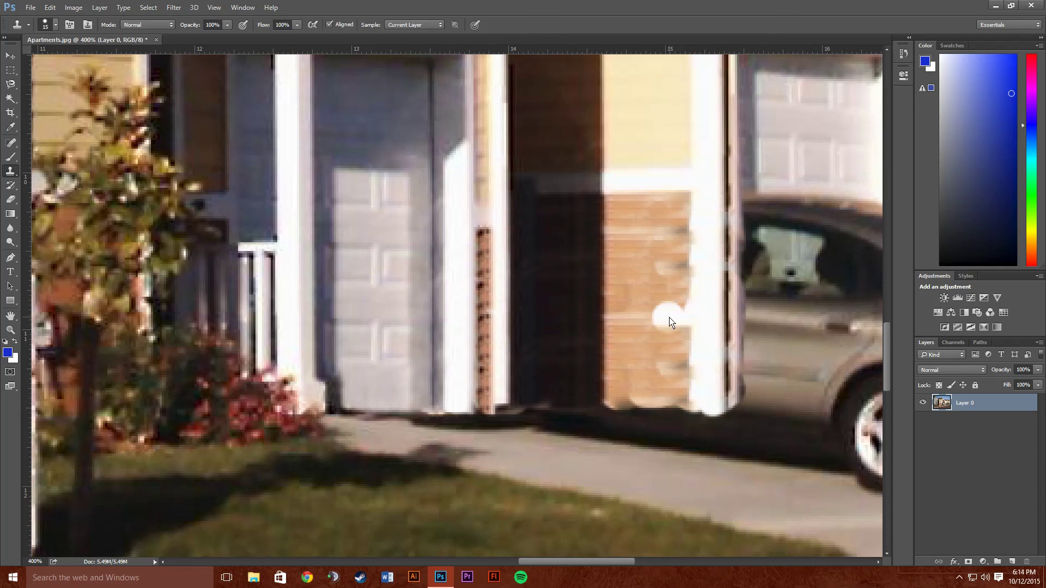
drag(670, 317, 637, 309)
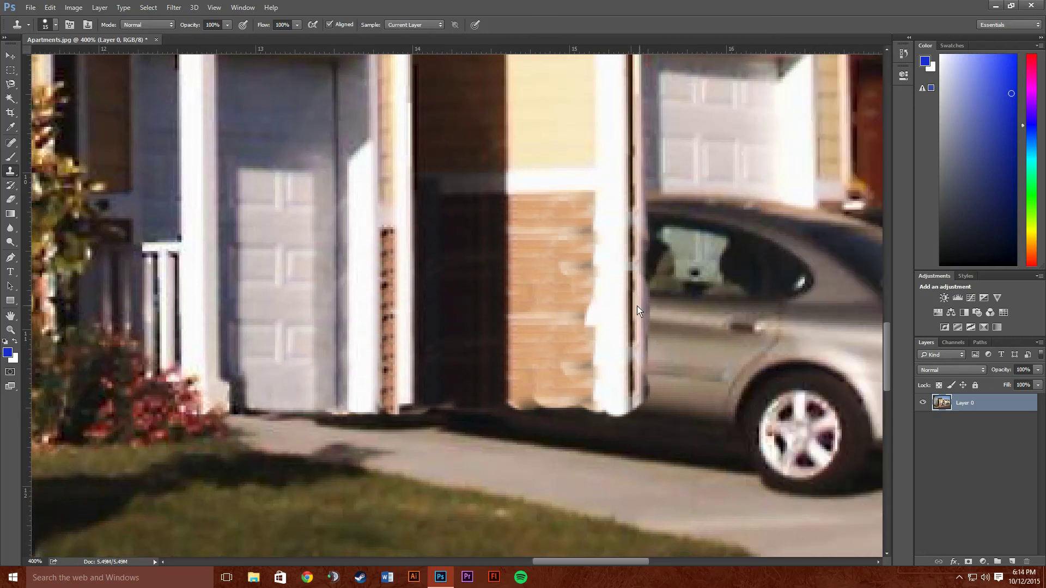
drag(560, 308, 546, 257)
- Heal the light horizontal seam across the cloned orange brick wall with the Spot Healing Brush
scroll(535, 264, right, 2)
scroll(535, 264, up, 3)
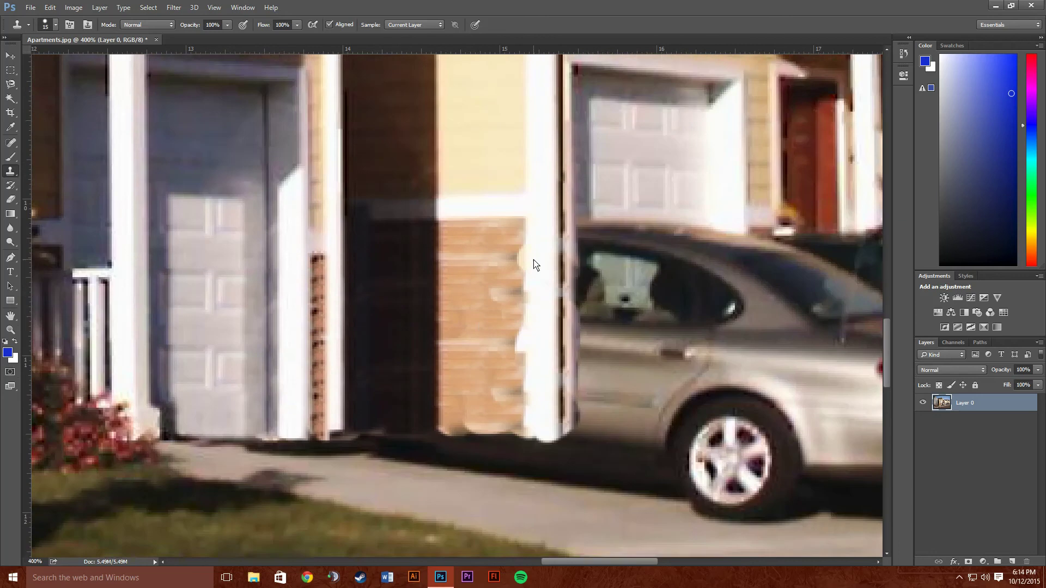
scroll(535, 263, down, 3)
scroll(432, 268, down, 1)
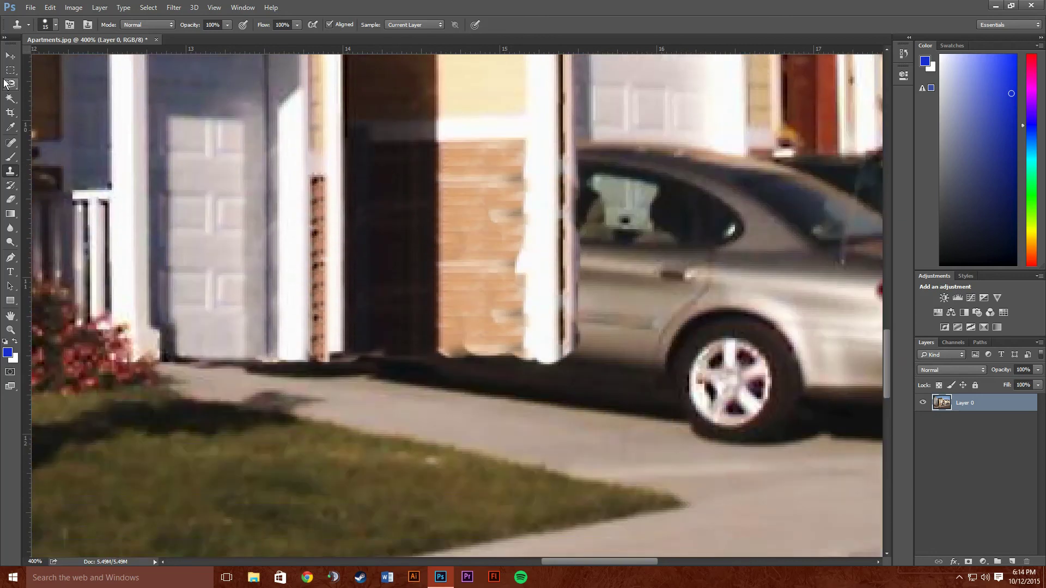
click(10, 142)
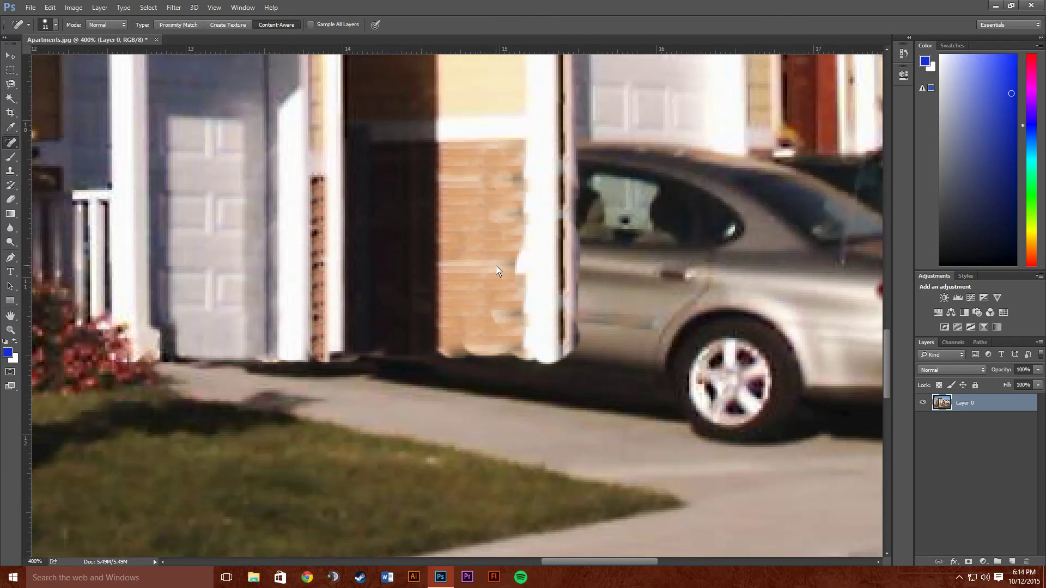
click(456, 270)
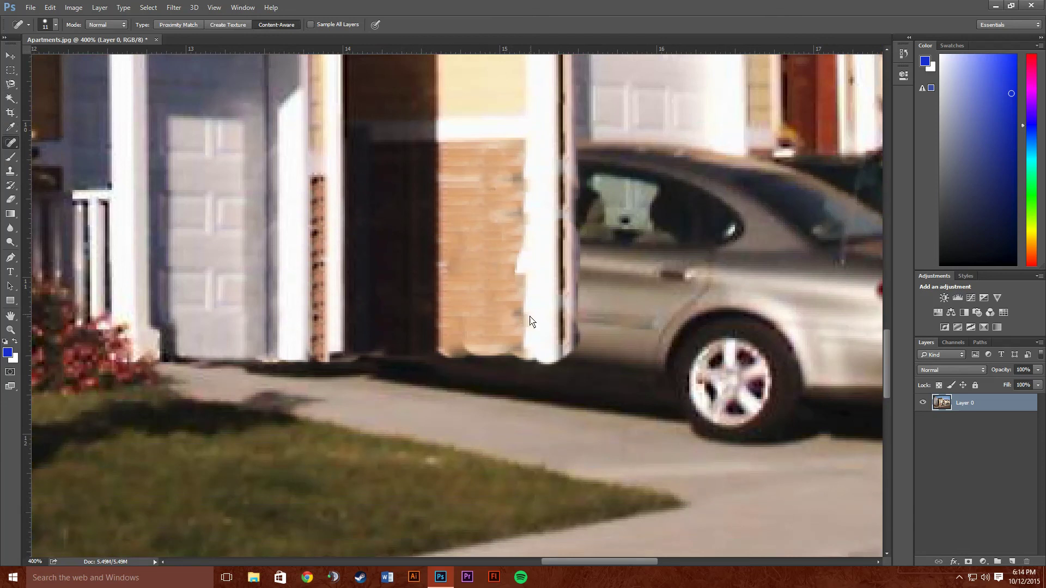
scroll(536, 348, up, 2)
scroll(547, 348, right, 4)
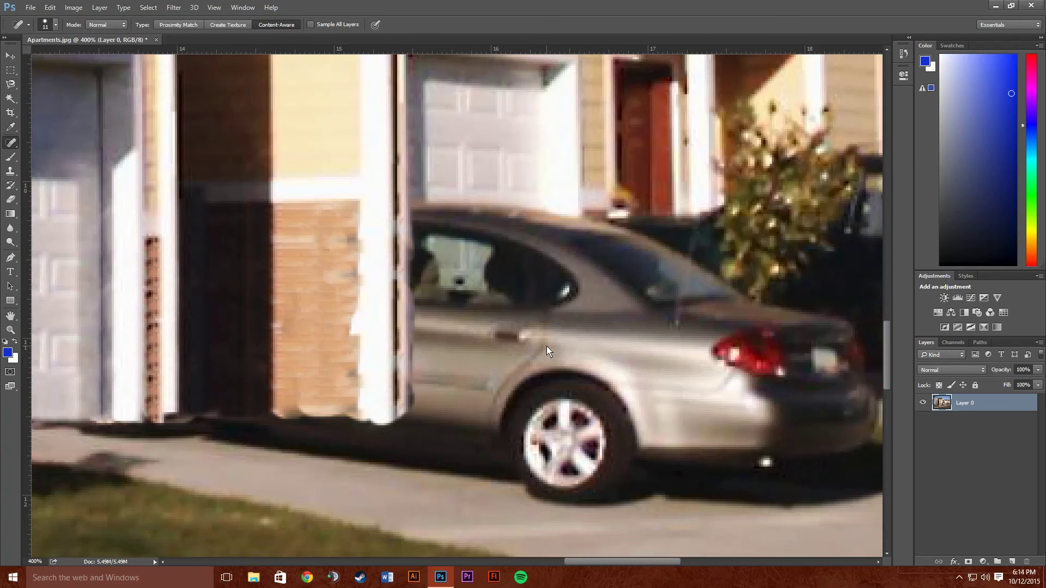
scroll(547, 346, down, 5)
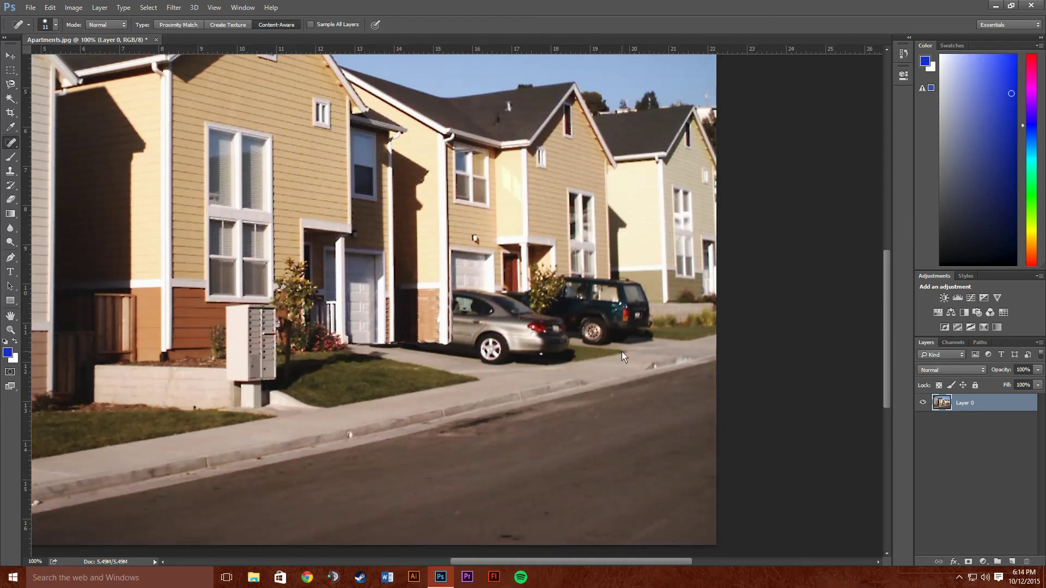
key(ctrl+plus)
key(ctrl+plus)
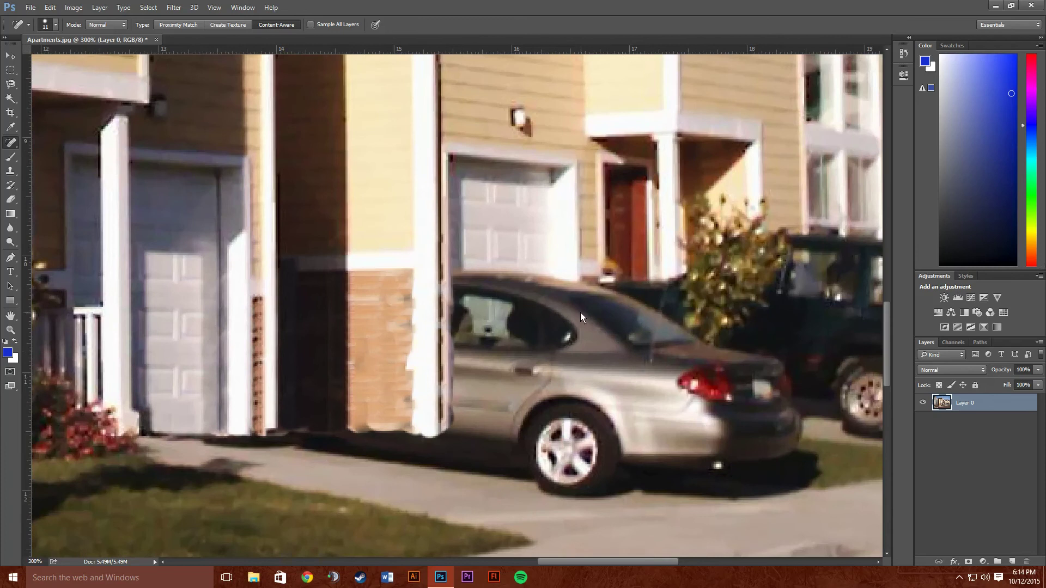
scroll(580, 312, right, 6)
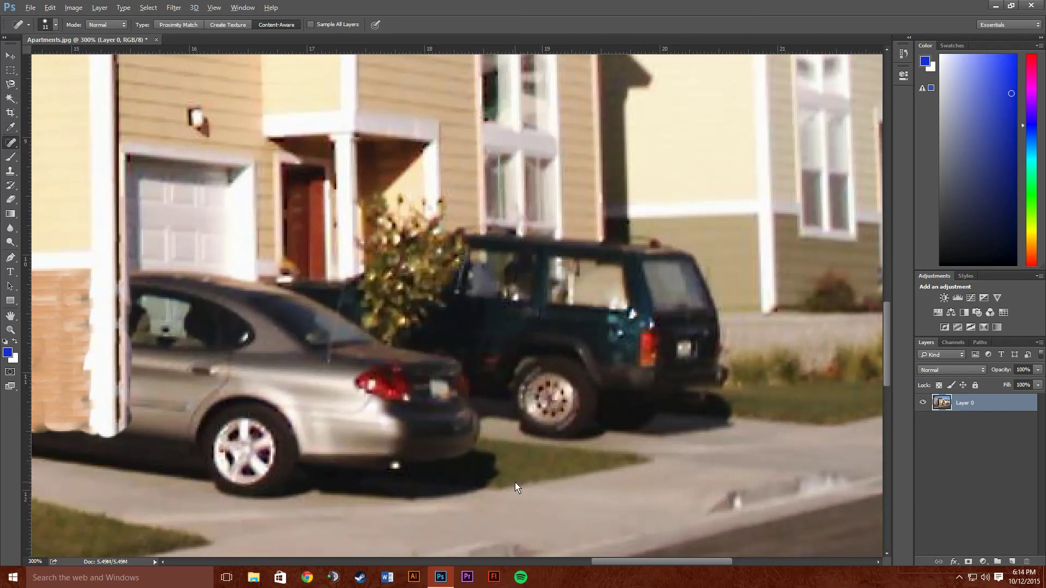
key(alt)
key(alt)
alt+click(815, 424)
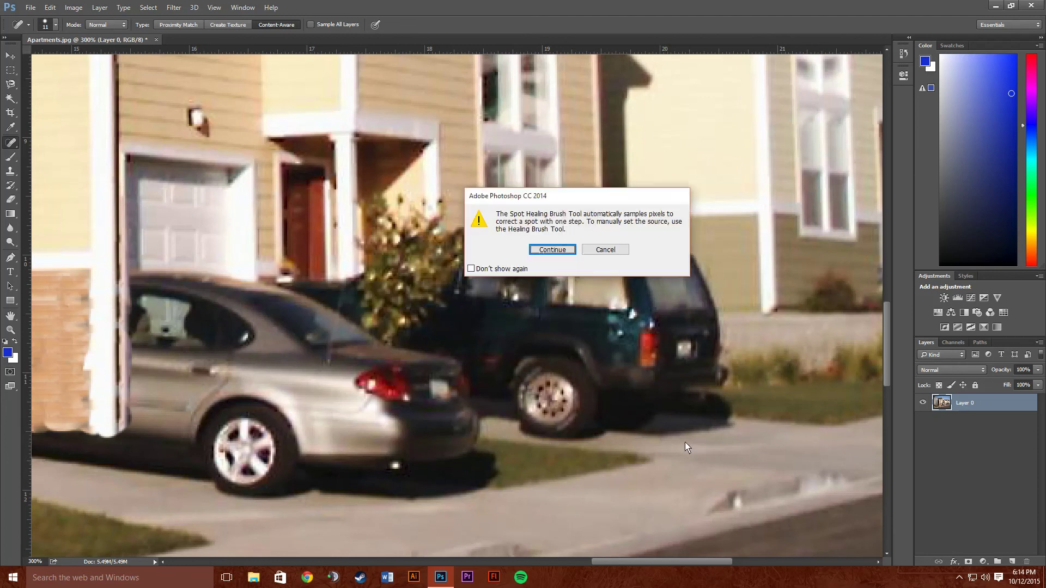
click(566, 253)
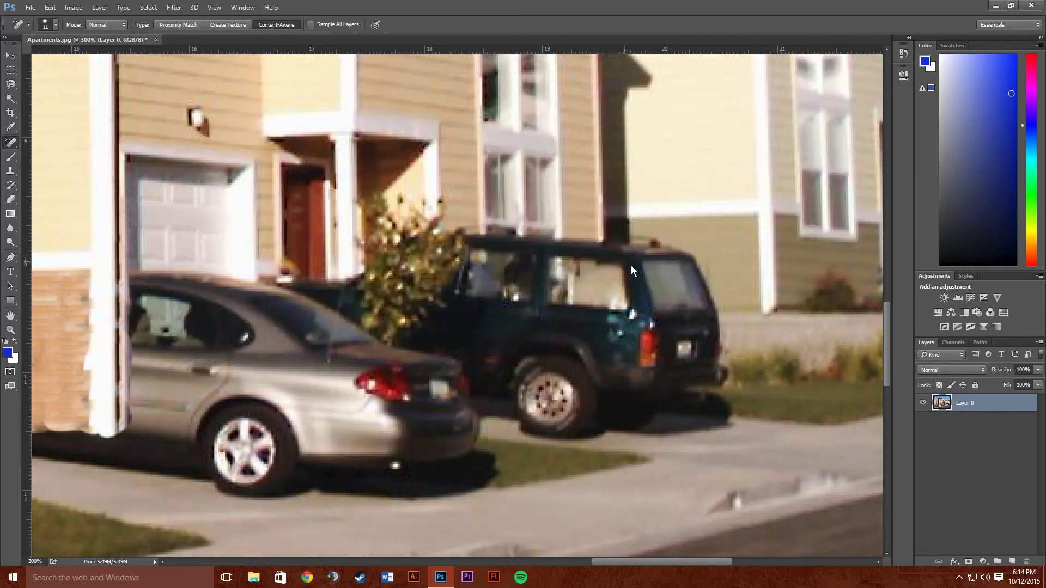
alt+click(832, 427)
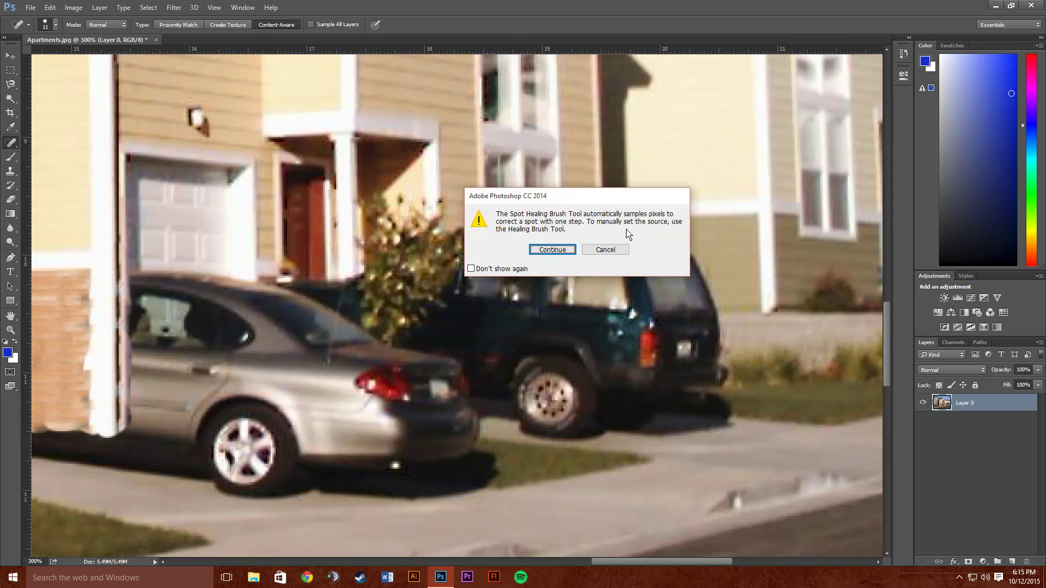
click(552, 250)
drag(466, 490, 616, 509)
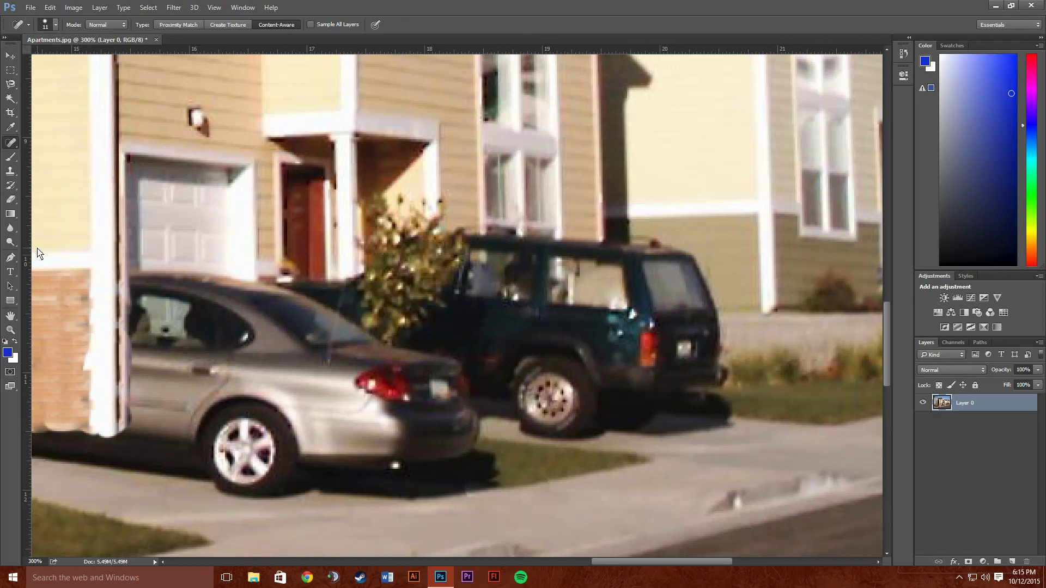
- Clone grass and concrete with the Clone Stamp tool over the shadow and lower edge beneath the silver car's rear bumper
click(10, 171)
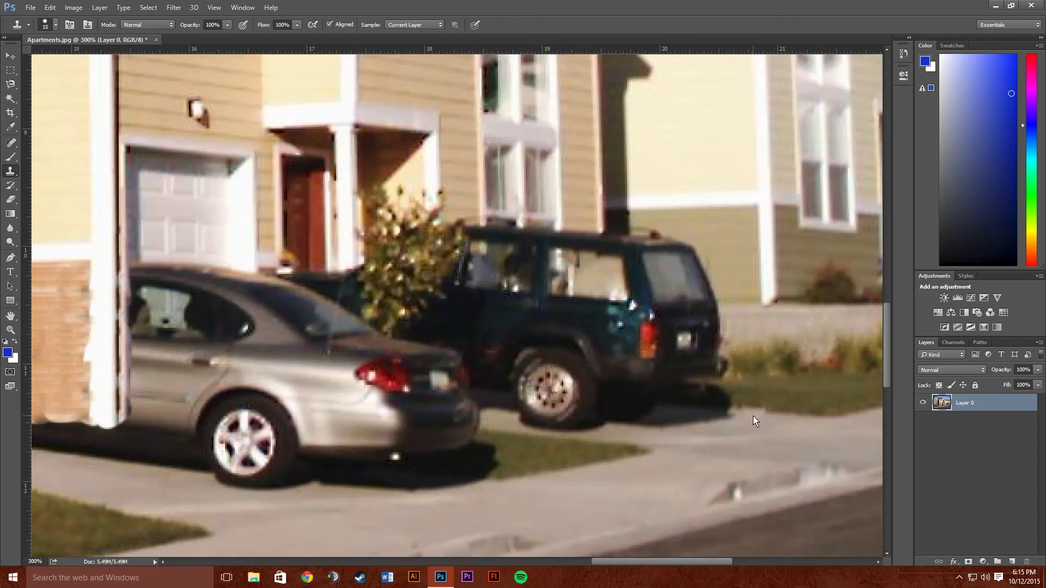
scroll(752, 420, down, 3)
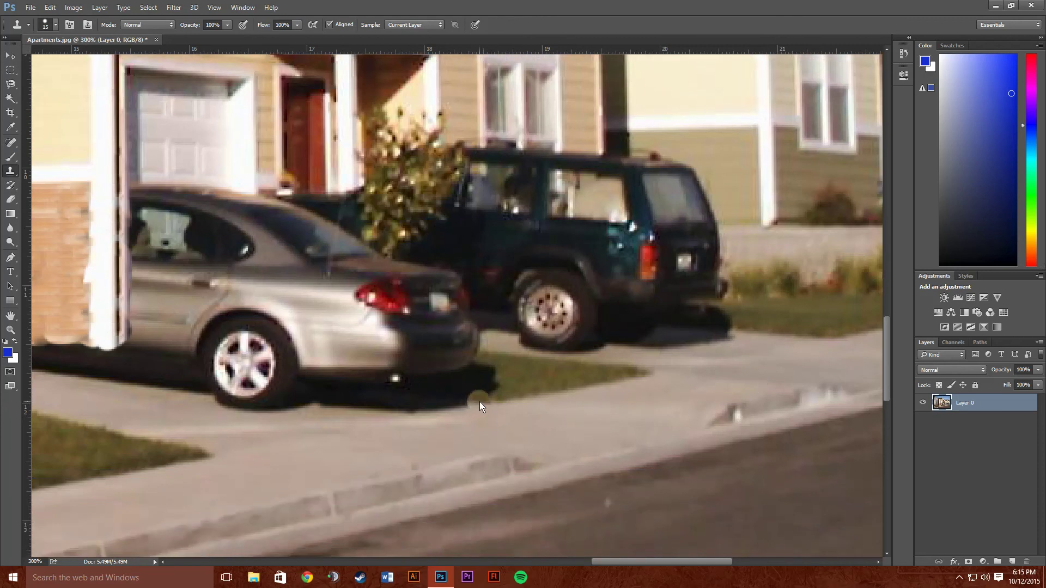
mouse_move(479, 406)
mouse_down()
mouse_move(374, 408)
mouse_move(390, 404)
mouse_move(380, 397)
mouse_move(499, 382)
mouse_move(430, 372)
mouse_move(370, 382)
mouse_up()
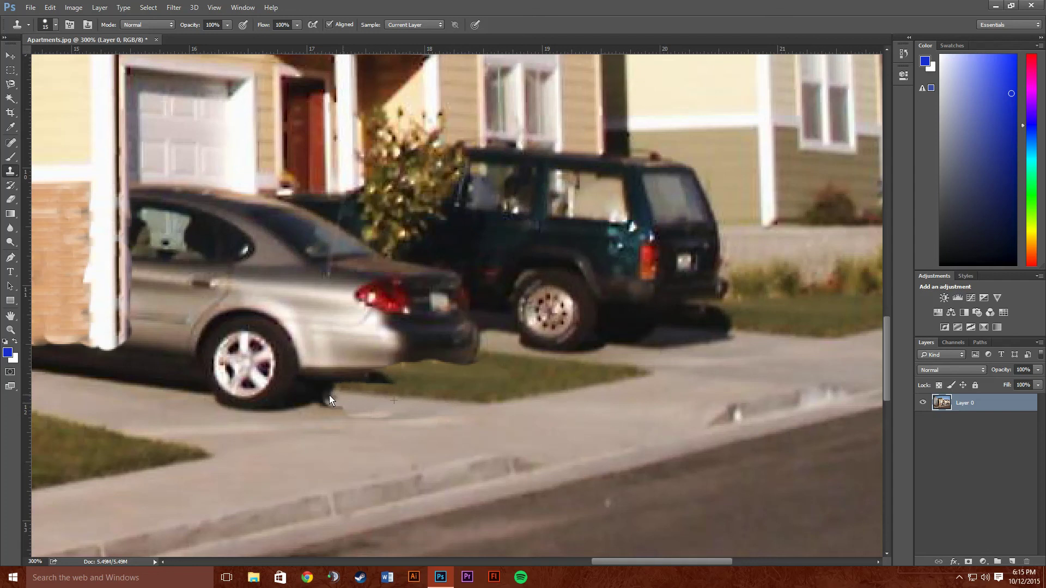
mouse_move(360, 380)
mouse_down()
mouse_move(374, 368)
mouse_move(472, 365)
mouse_up()
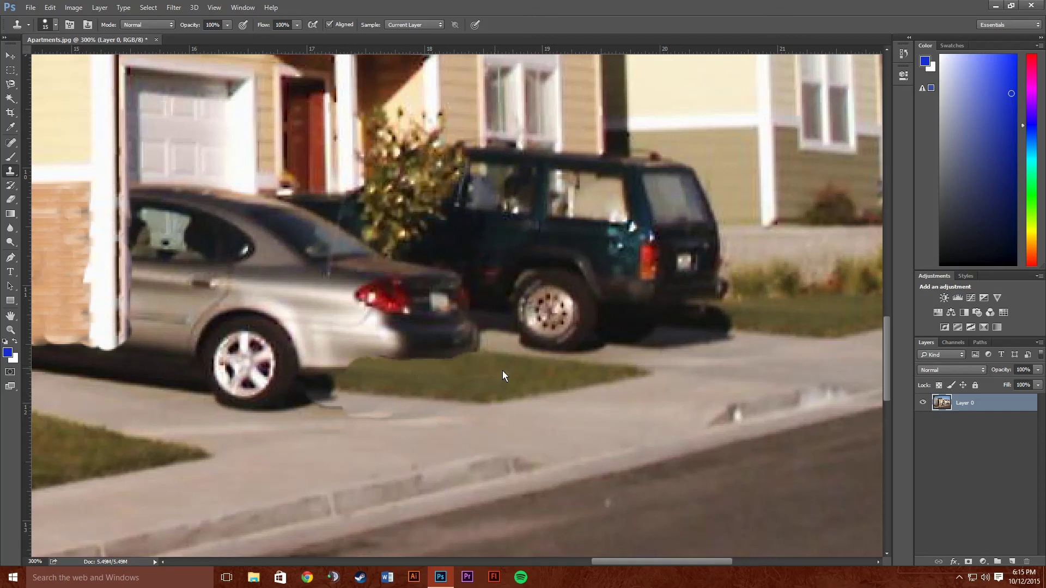
- Clone the grass strip over part of the silver car's rear tire and the lower bumper edge behind it
alt+click(467, 403)
mouse_move(346, 393)
mouse_down()
mouse_move(244, 381)
mouse_move(269, 386)
mouse_up()
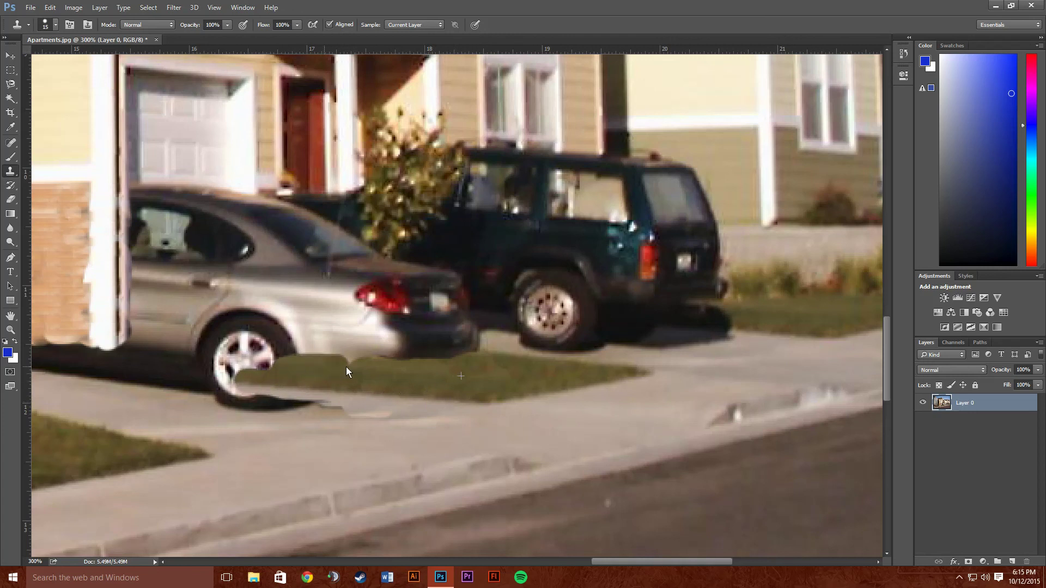
drag(383, 369, 405, 362)
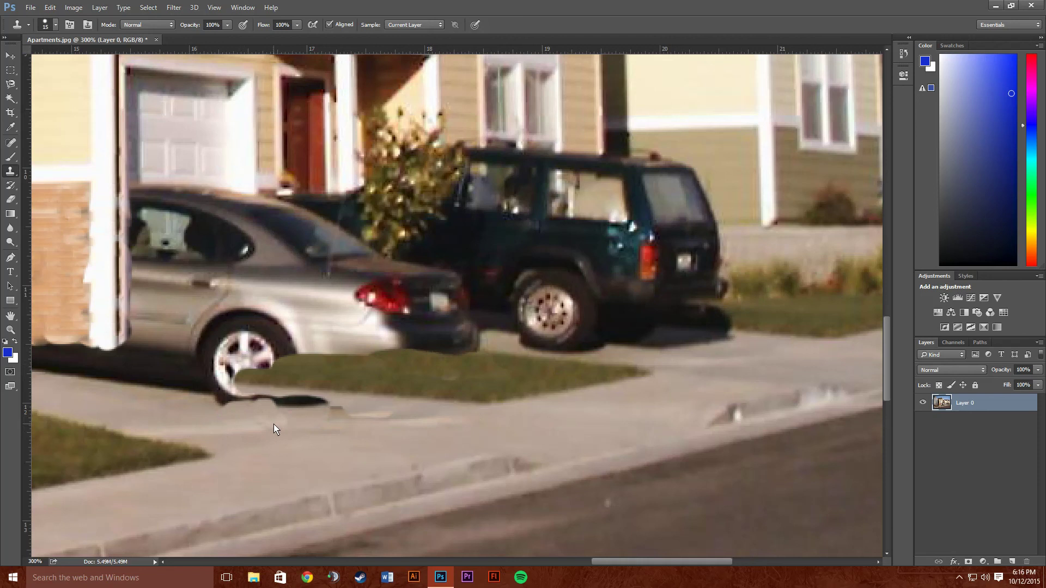
- Clone driveway concrete over the remaining tire shadow and the streaks below the grass strip
drag(273, 424, 318, 428)
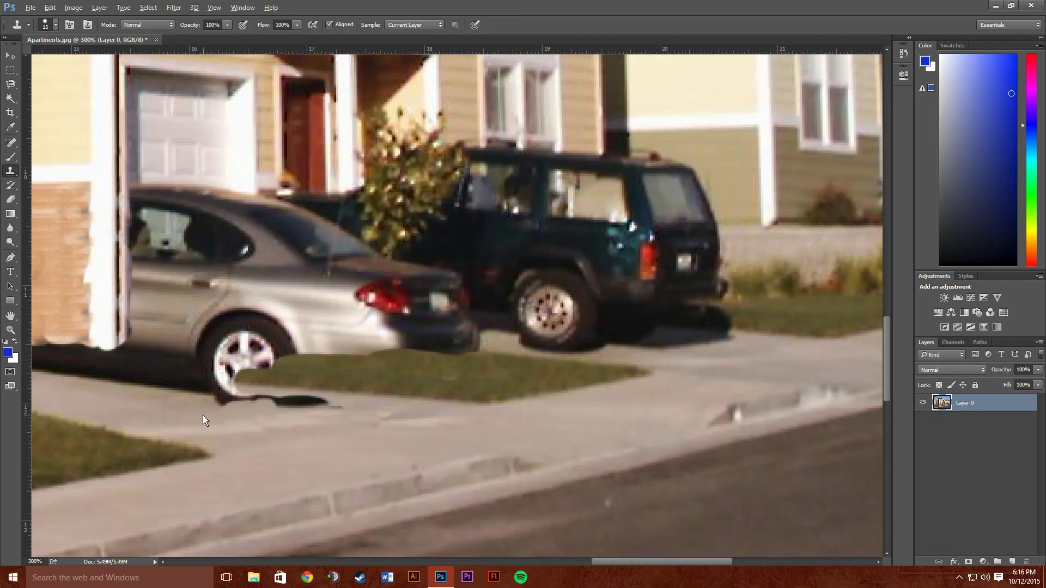
mouse_move(205, 420)
mouse_down()
mouse_move(298, 410)
mouse_move(274, 417)
mouse_move(404, 423)
mouse_up()
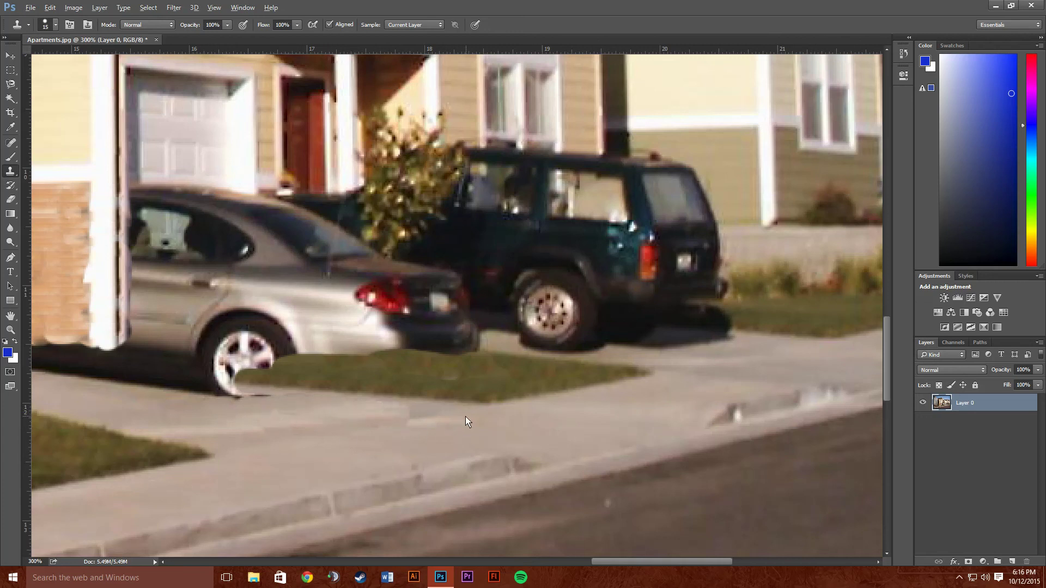
drag(451, 415, 394, 423)
drag(308, 447, 325, 442)
drag(481, 420, 503, 423)
mouse_move(357, 424)
mouse_down()
mouse_move(408, 413)
mouse_move(452, 439)
mouse_up()
drag(210, 409, 276, 426)
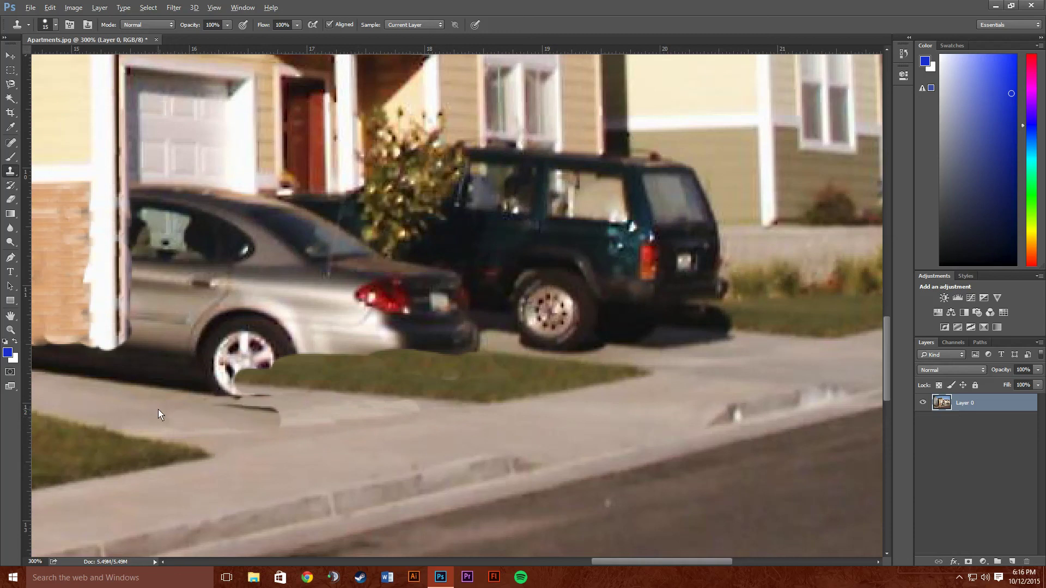
click(51, 7)
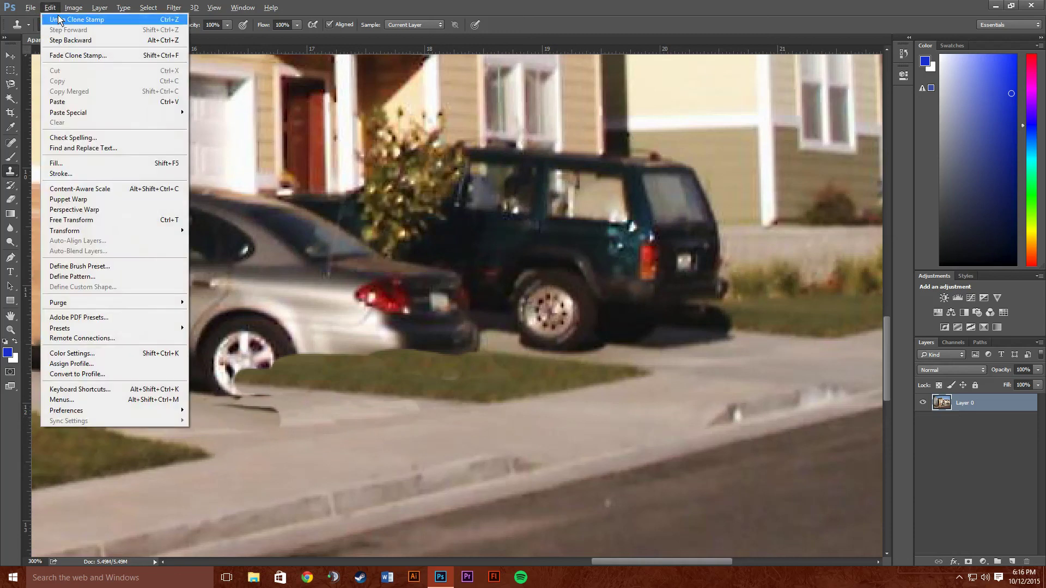
click(71, 19)
- Clone concrete and grass over the lower rear wheel and bumper underside, extending the grass strip toward the house
scroll(533, 399, left, 5)
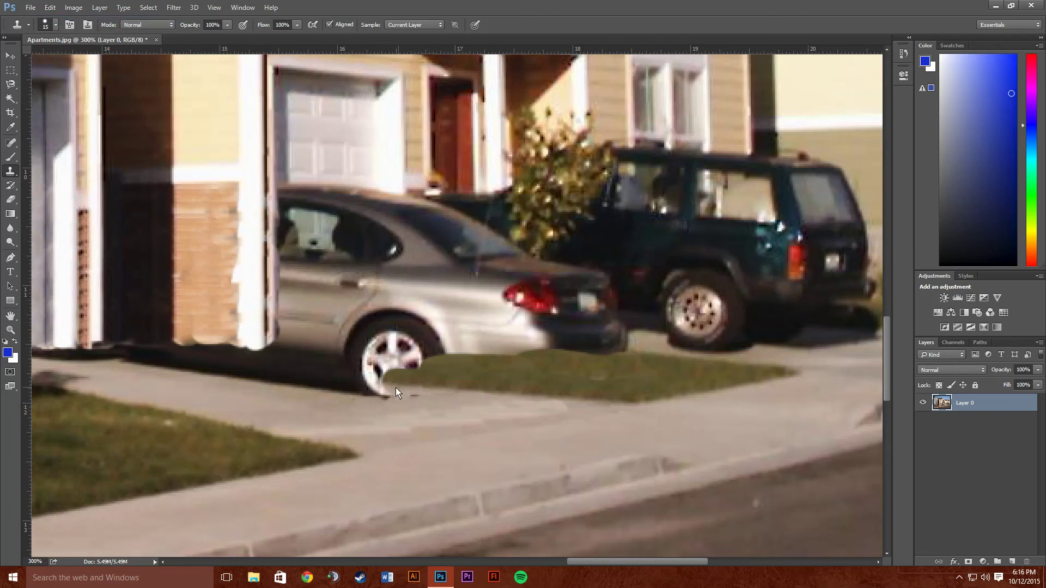
click(373, 387)
click(371, 388)
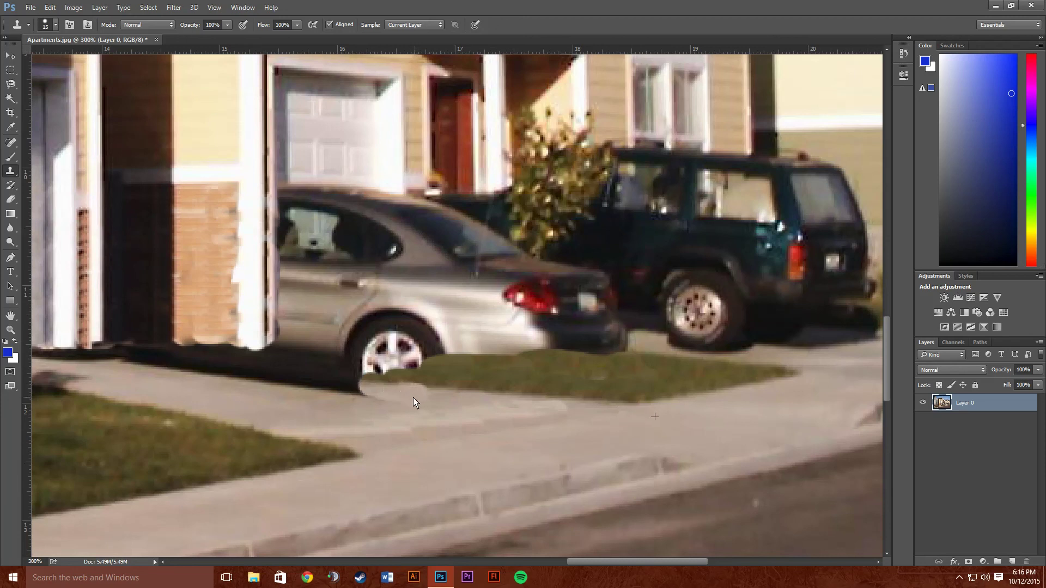
mouse_move(331, 384)
mouse_down()
mouse_move(326, 376)
mouse_move(394, 372)
mouse_up()
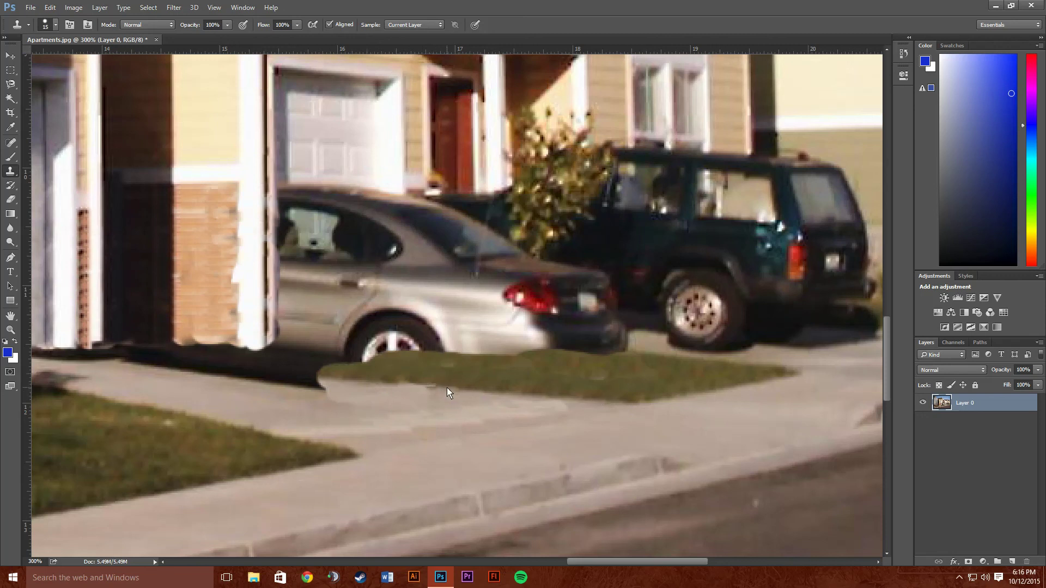
mouse_move(446, 388)
mouse_down()
mouse_move(330, 372)
mouse_move(364, 358)
mouse_up()
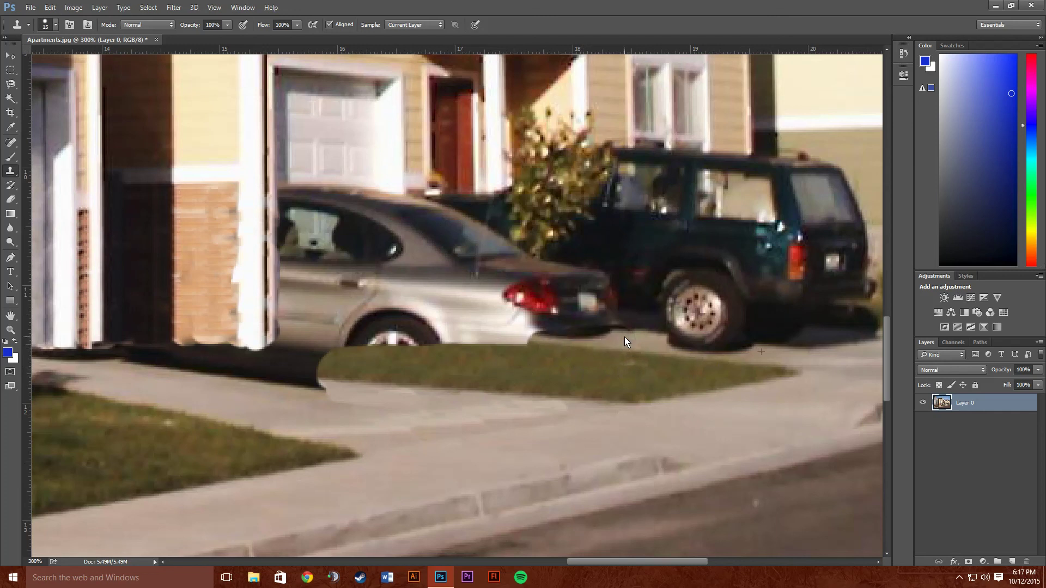
- Clone sidewalk concrete and lawn over the shadow beneath and behind the green SUV
drag(645, 332, 644, 336)
alt+click(819, 397)
scroll(701, 384, right, 5)
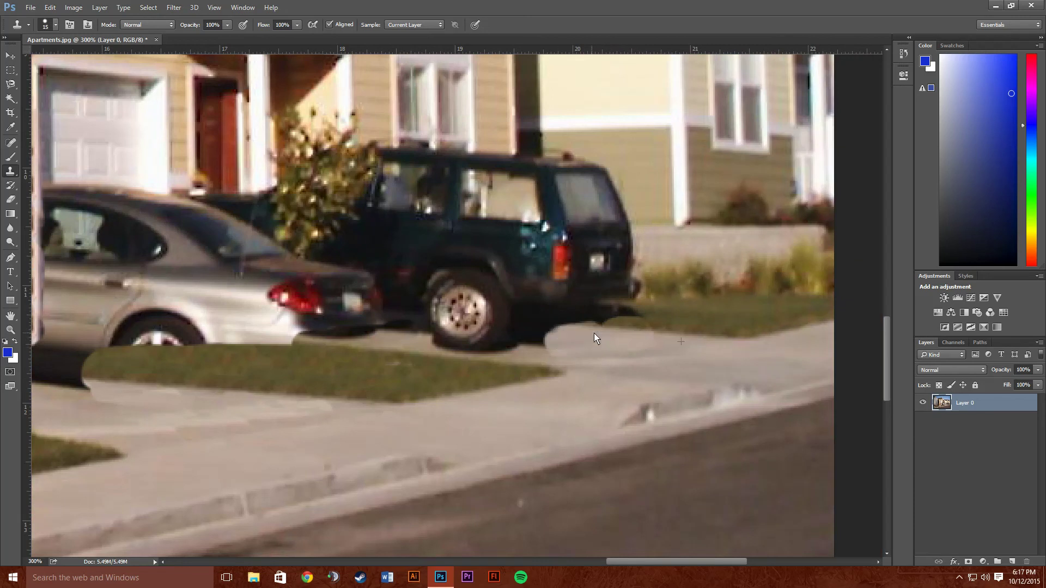
drag(591, 322, 612, 316)
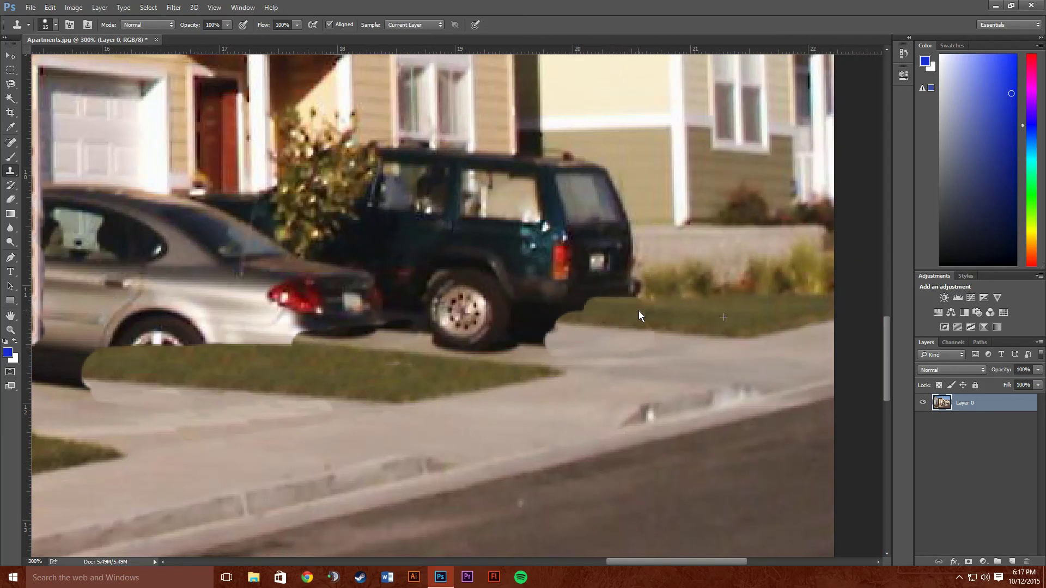
mouse_move(543, 320)
mouse_down()
mouse_move(558, 327)
mouse_move(519, 345)
mouse_up()
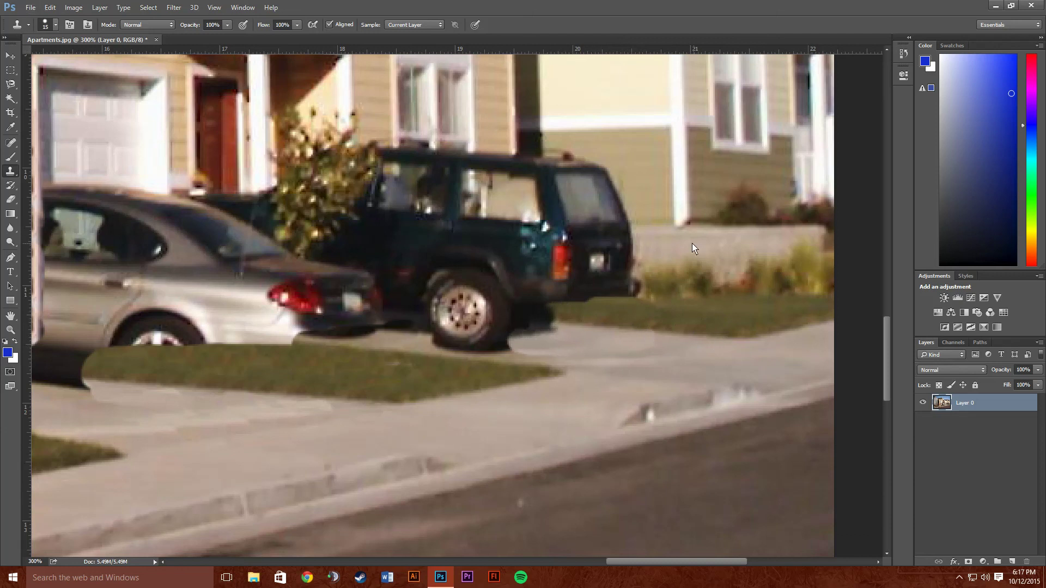
- Clone the olive house siding over the outer part of the green SUV's rear window and the stray white mark beside it
mouse_move(631, 228)
mouse_down()
mouse_move(593, 226)
mouse_move(627, 210)
mouse_up()
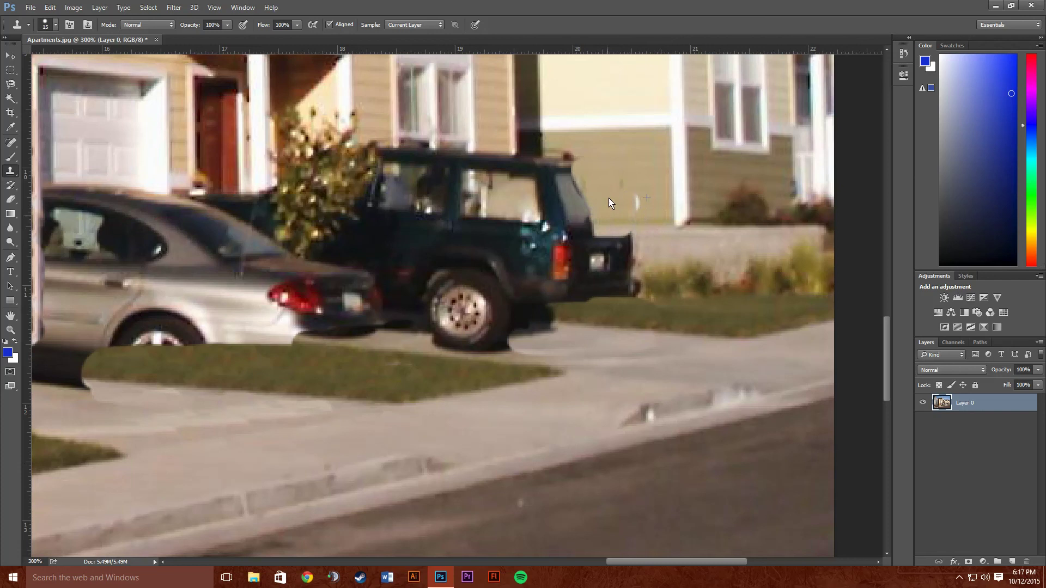
click(647, 175)
drag(627, 169, 639, 224)
drag(632, 228, 624, 212)
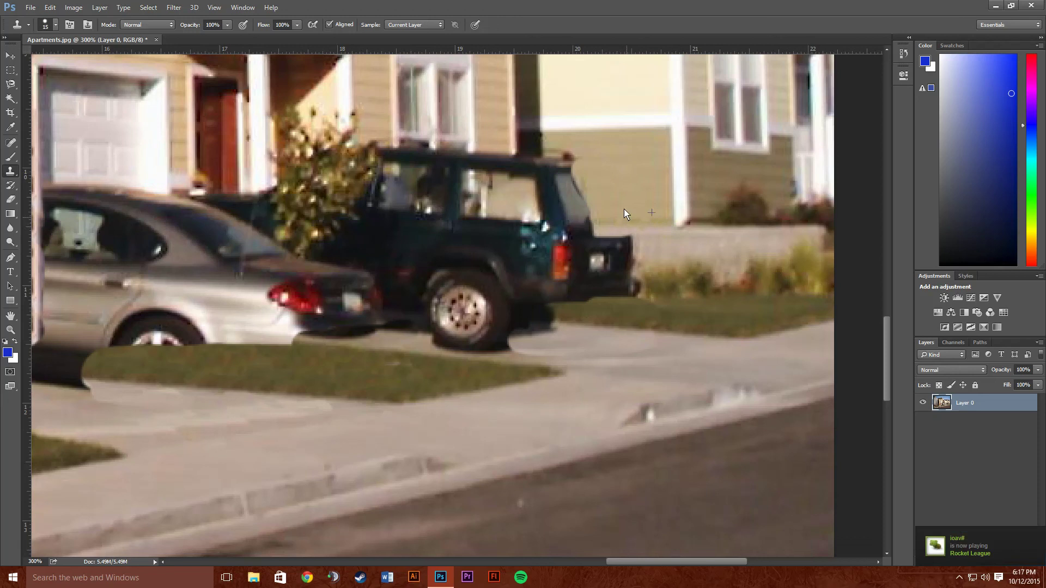
- Clone siding over the rest of the SUV's rear window and roof corner, and the low wall, plants and lawn over its tailgate
alt+click(659, 221)
drag(621, 221, 593, 223)
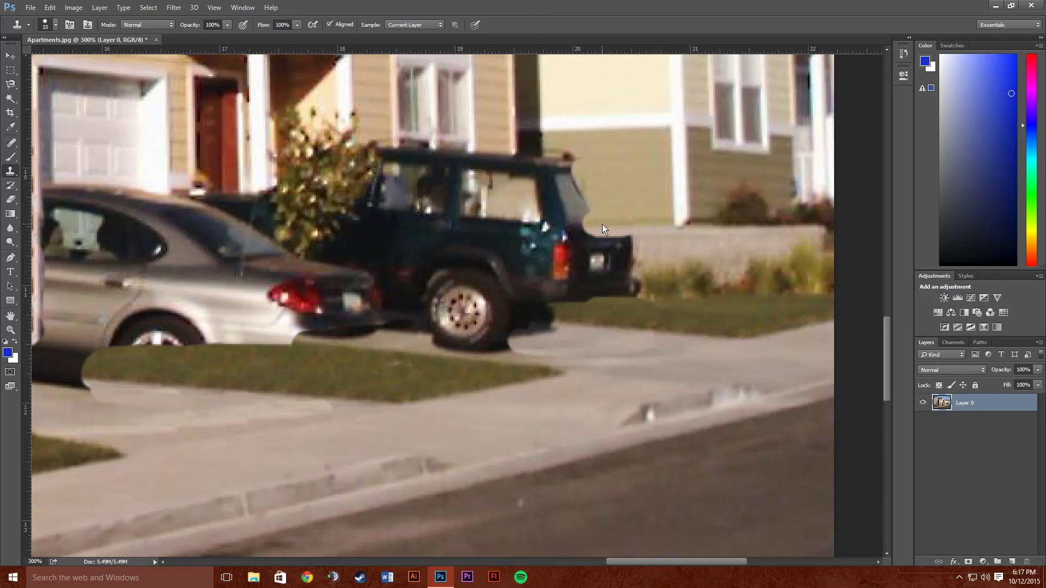
mouse_move(597, 224)
mouse_down()
mouse_move(556, 224)
mouse_move(559, 168)
mouse_up()
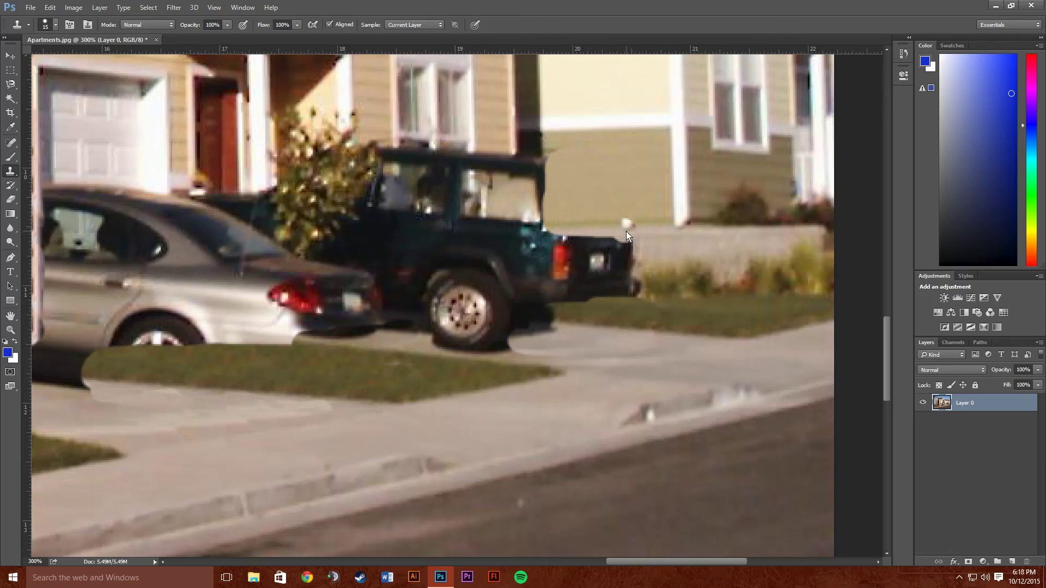
drag(618, 239, 632, 256)
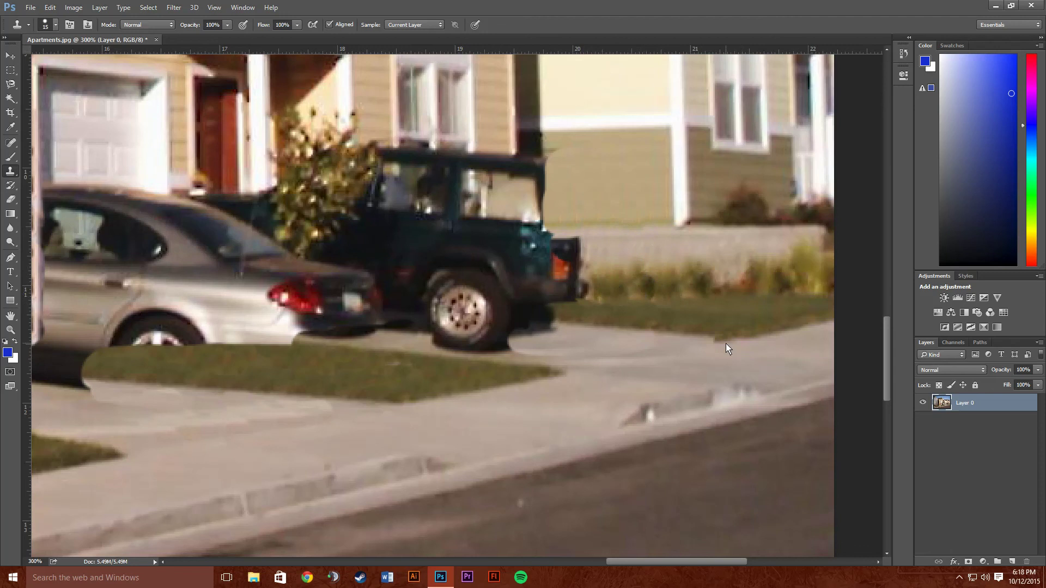
- Clone the grass strip over the dark shadow and ragged base beneath the silver car, trim and brick wall, extending it to the garage
scroll(532, 286, right, 2)
scroll(654, 275, left, 5)
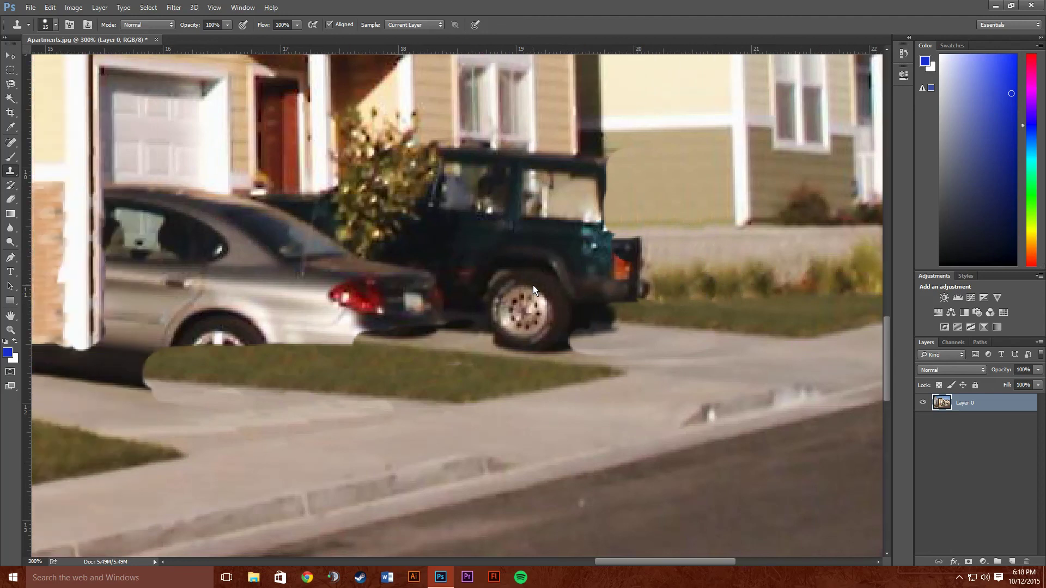
scroll(723, 315, down, 1)
scroll(421, 329, right, 1)
scroll(420, 326, left, 4)
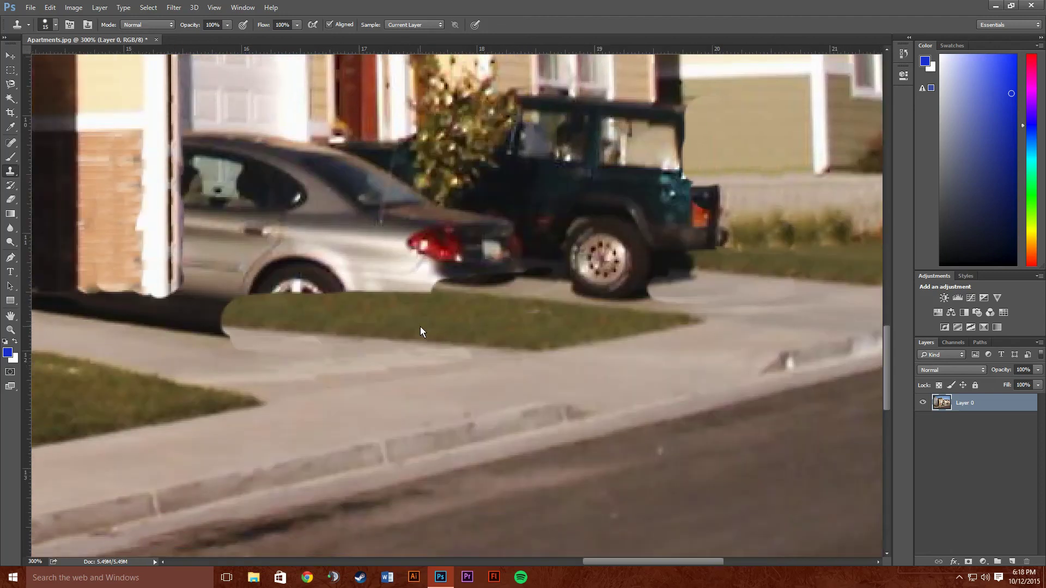
scroll(420, 326, left, 5)
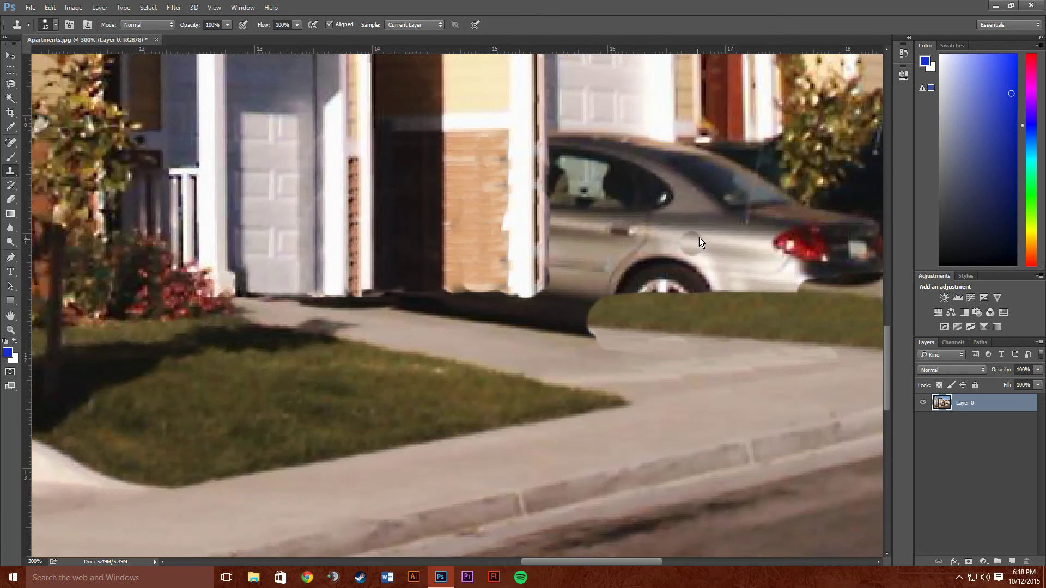
scroll(599, 327, up, 2)
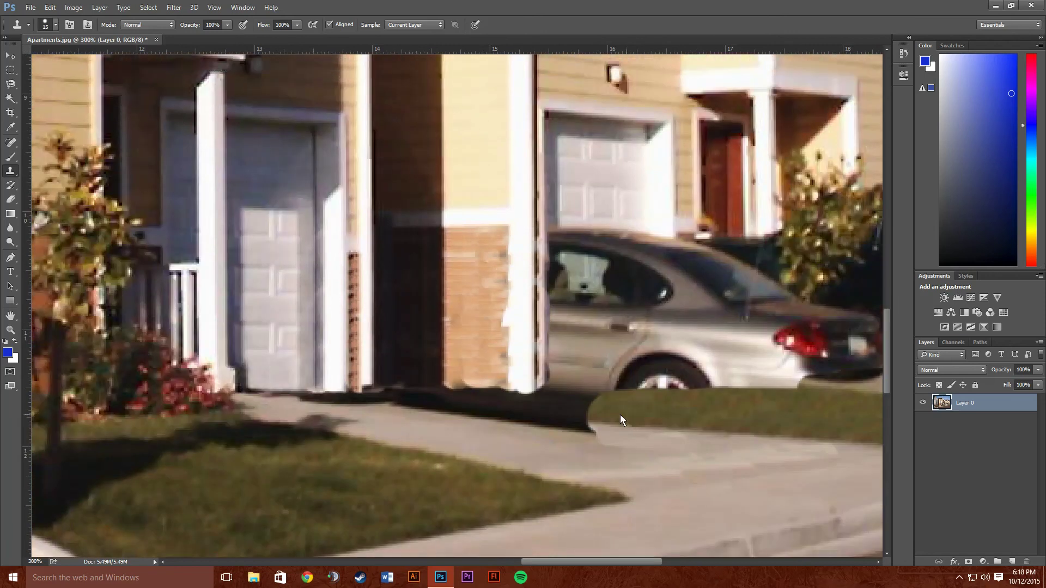
click(567, 429)
key(alt)
key(alt)
click(536, 391)
click(591, 426)
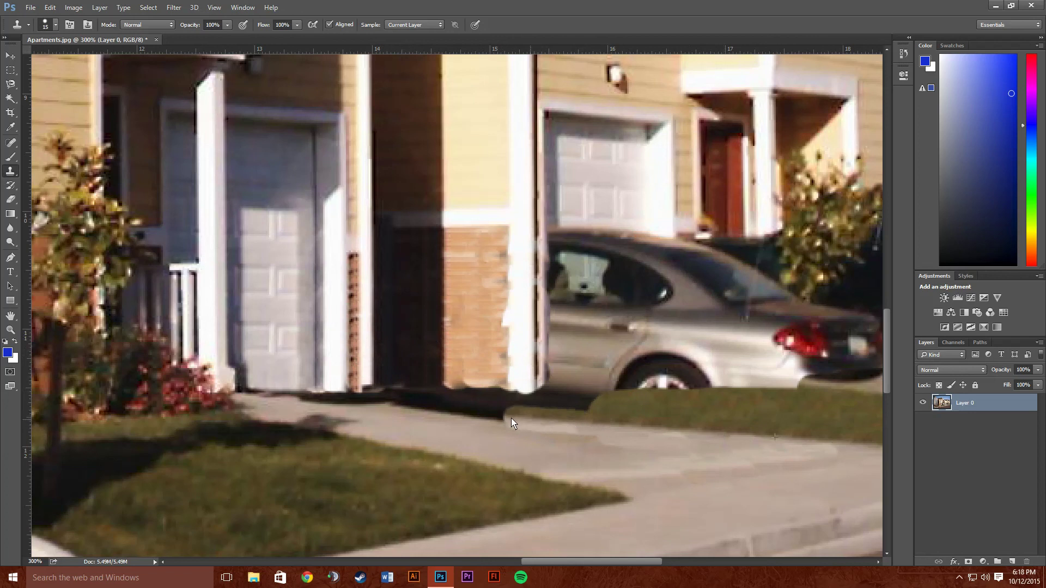
mouse_move(511, 419)
mouse_down()
mouse_move(360, 397)
mouse_move(387, 396)
mouse_move(390, 382)
mouse_move(501, 385)
mouse_up()
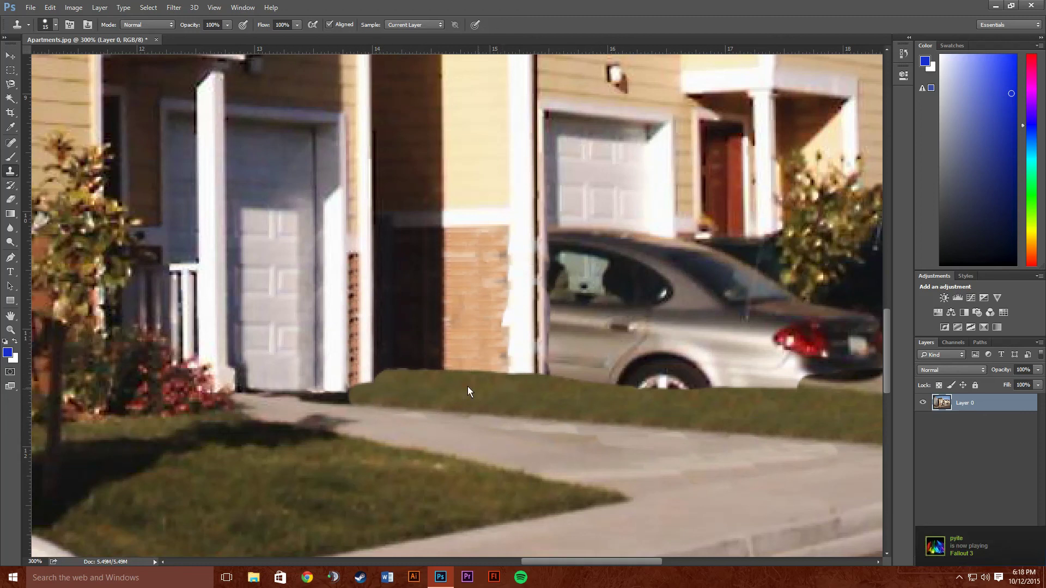
- Clone driveway concrete over the uneven light seam along the lower edge of the extended grass strip
scroll(418, 387, down, 1)
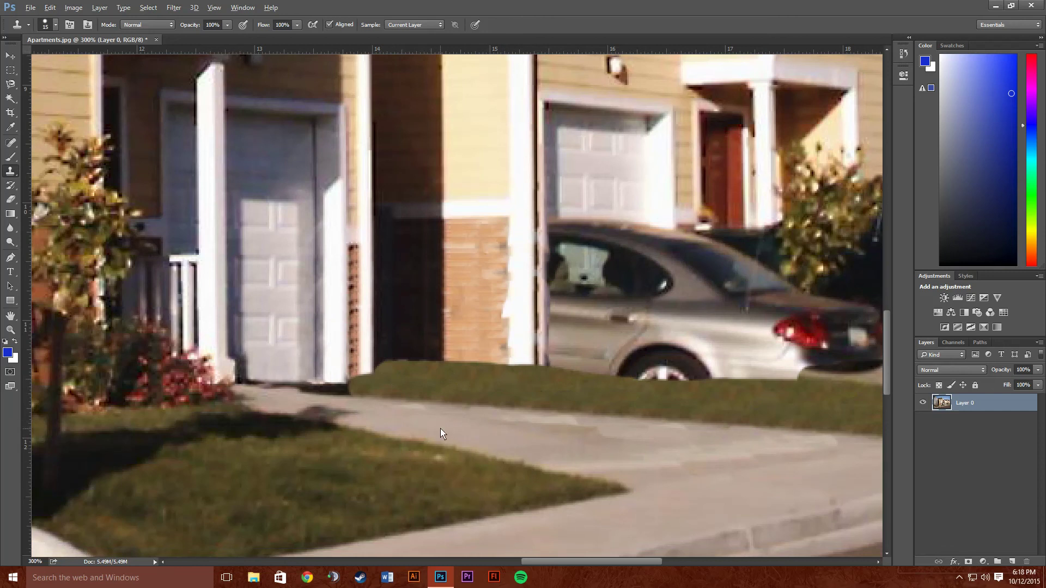
drag(481, 422, 534, 424)
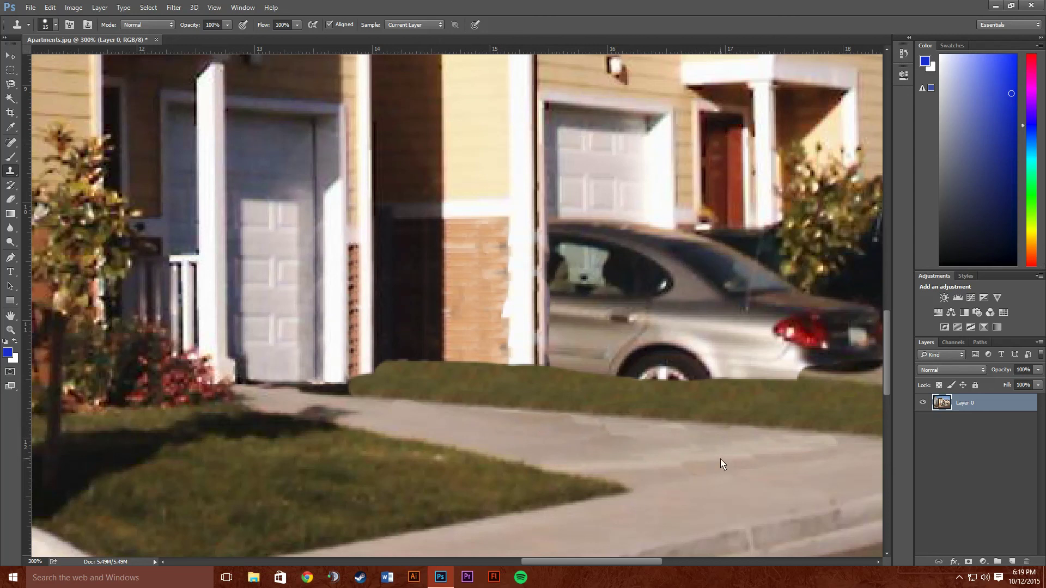
key(ctrl+1)
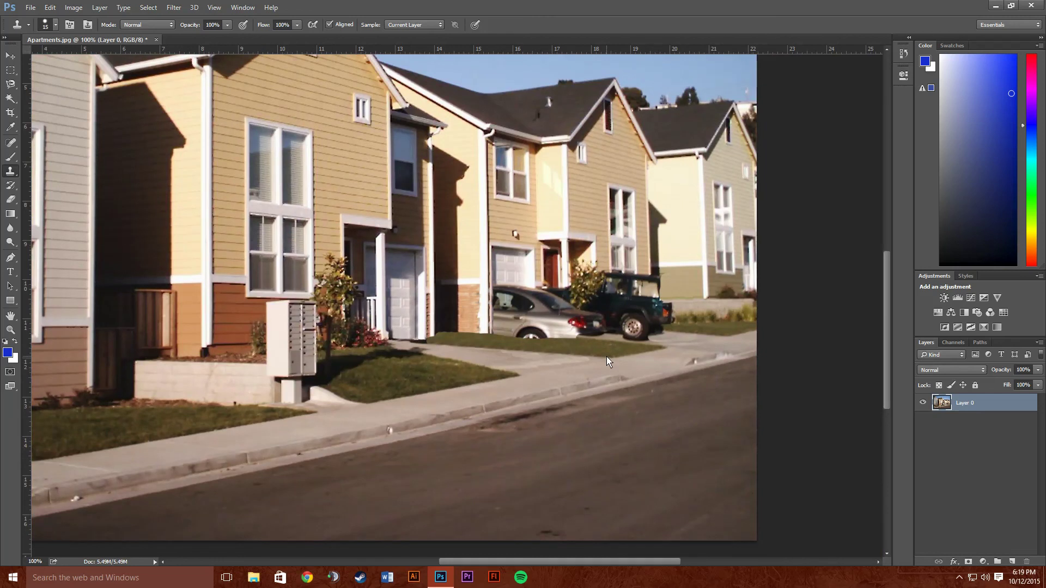
- Clone sidewalk concrete and lawn over the lower part of the green SUV's rear wheel and the shadow beside it
key(ctrl+plus)
key(ctrl+plus)
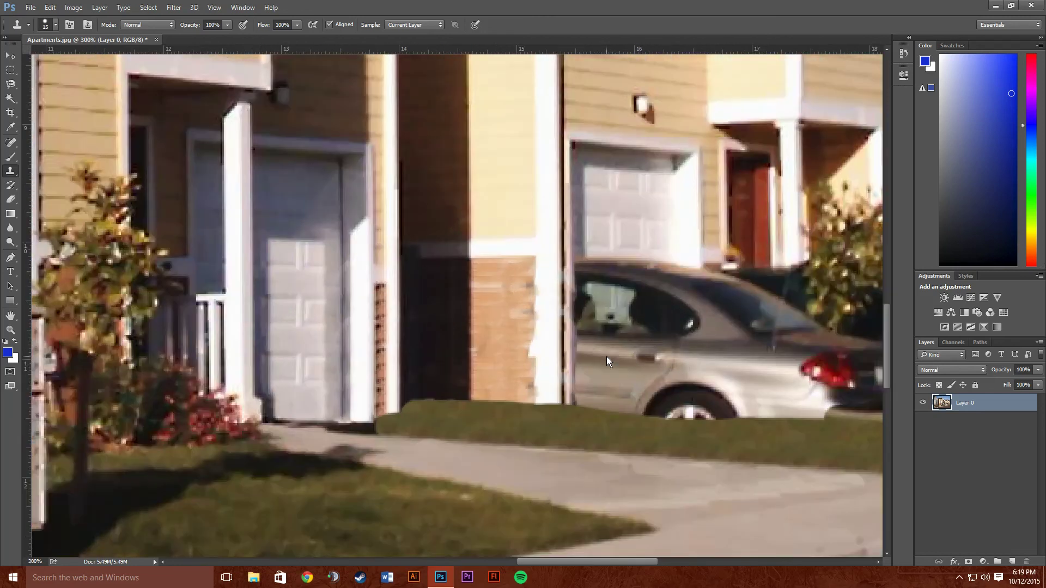
scroll(606, 356, right, 5)
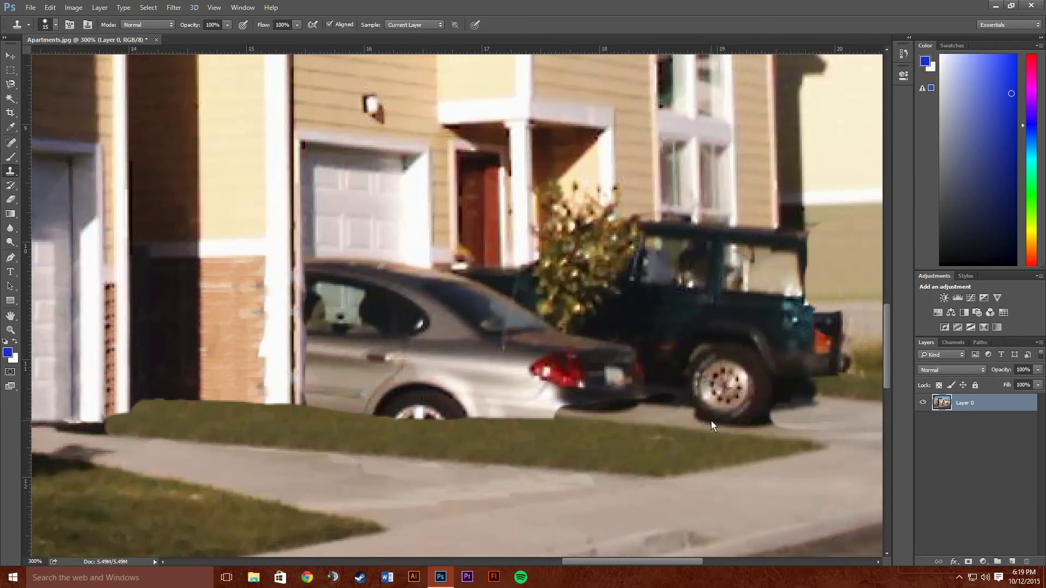
scroll(711, 421, right, 1)
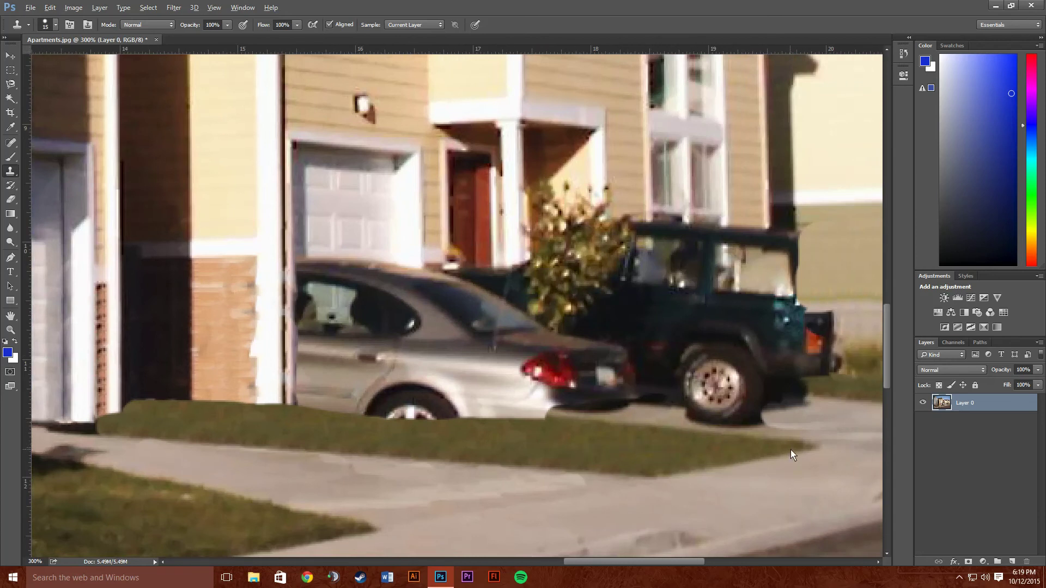
key(alt)
click(846, 450)
scroll(645, 410, right, 6)
scroll(665, 418, right, 4)
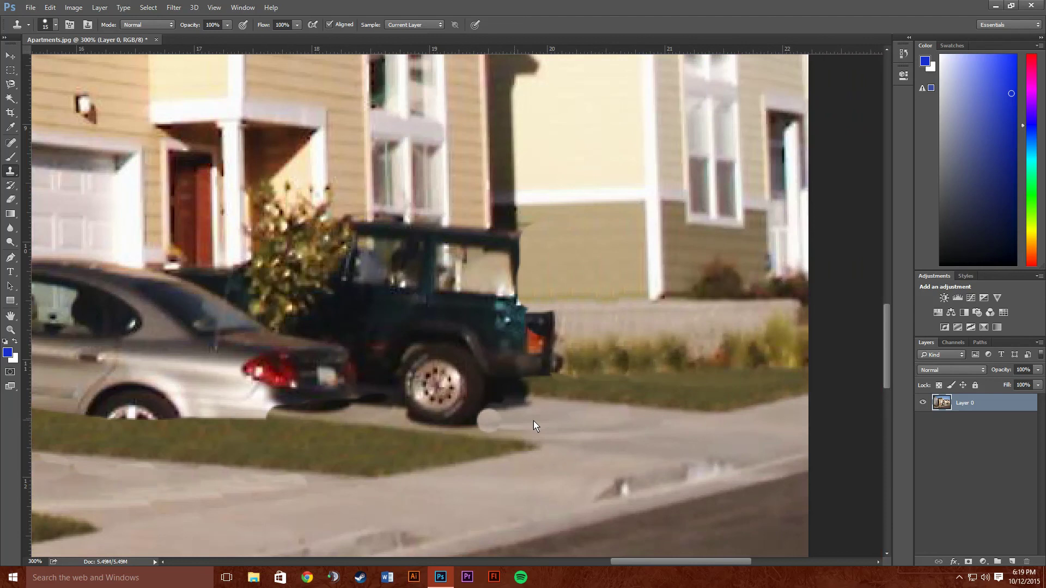
key(ctrl+z)
mouse_move(521, 412)
mouse_down()
mouse_move(462, 415)
mouse_move(506, 421)
mouse_move(421, 409)
mouse_move(463, 419)
mouse_move(413, 417)
mouse_up()
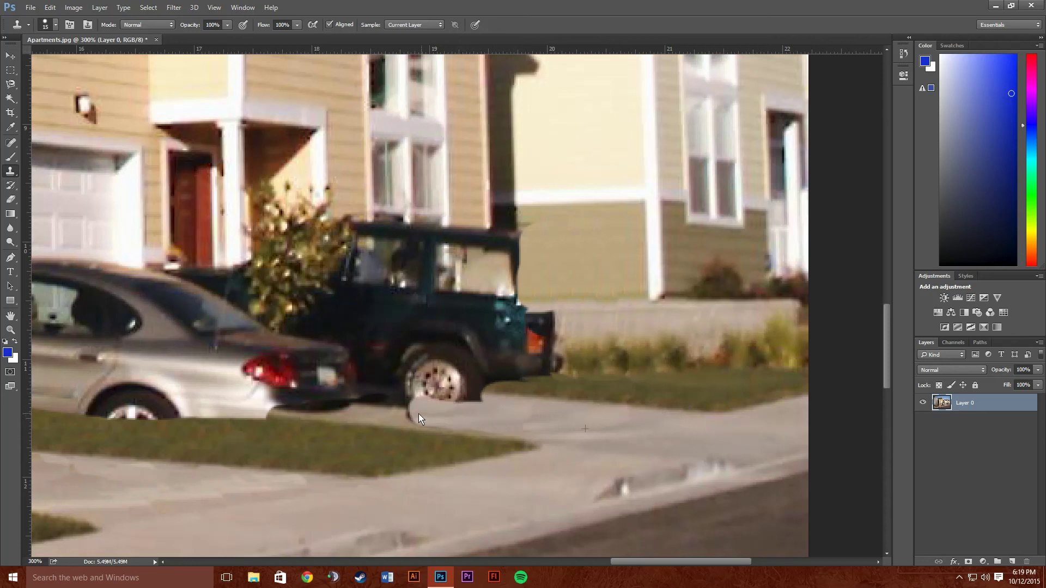
mouse_move(475, 421)
mouse_down()
mouse_move(560, 426)
mouse_move(544, 411)
mouse_up()
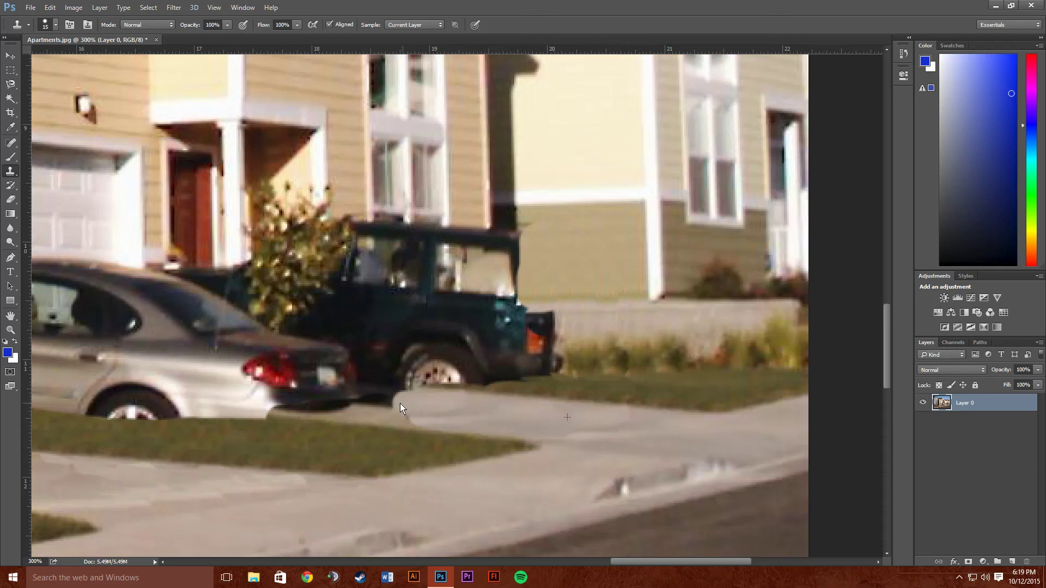
mouse_move(399, 404)
mouse_down()
mouse_move(430, 411)
mouse_move(417, 394)
mouse_move(425, 387)
mouse_move(557, 390)
mouse_move(518, 384)
mouse_up()
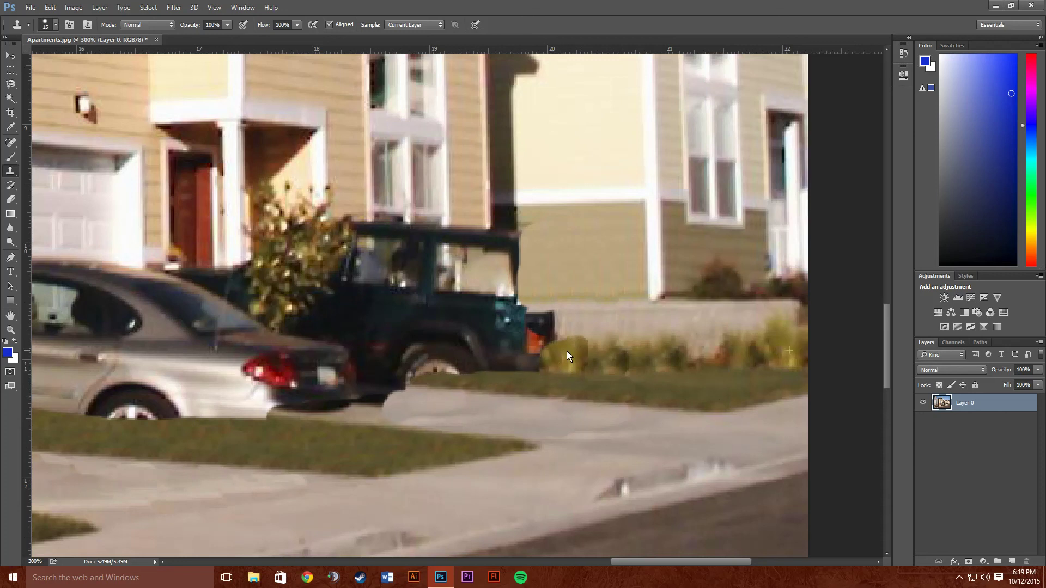
- Clone the plants and low concrete wall over the SUV's rear bumper and taillight, then clean up the wall's upper edge
drag(531, 354, 514, 372)
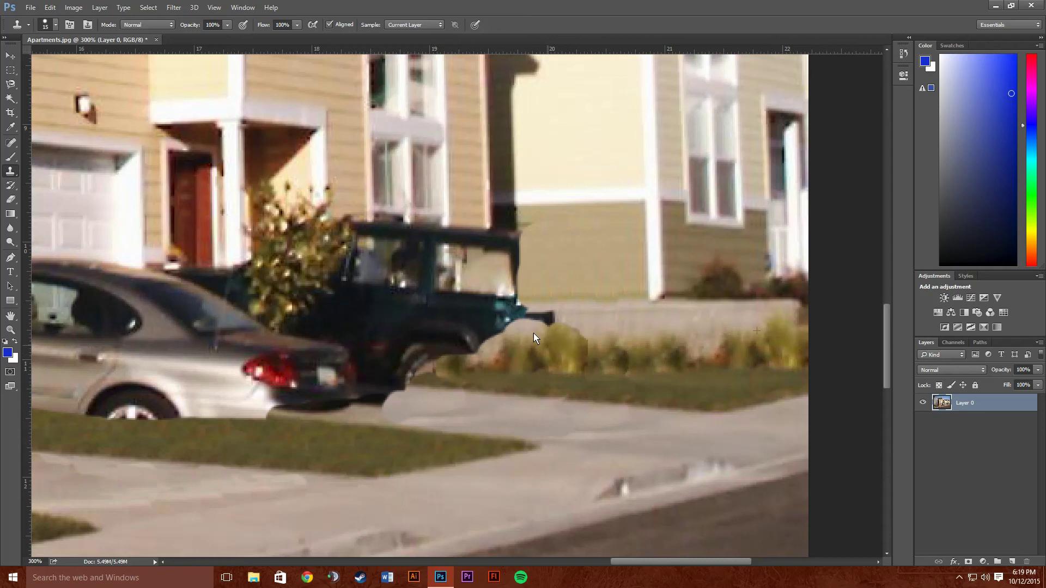
drag(541, 325, 551, 316)
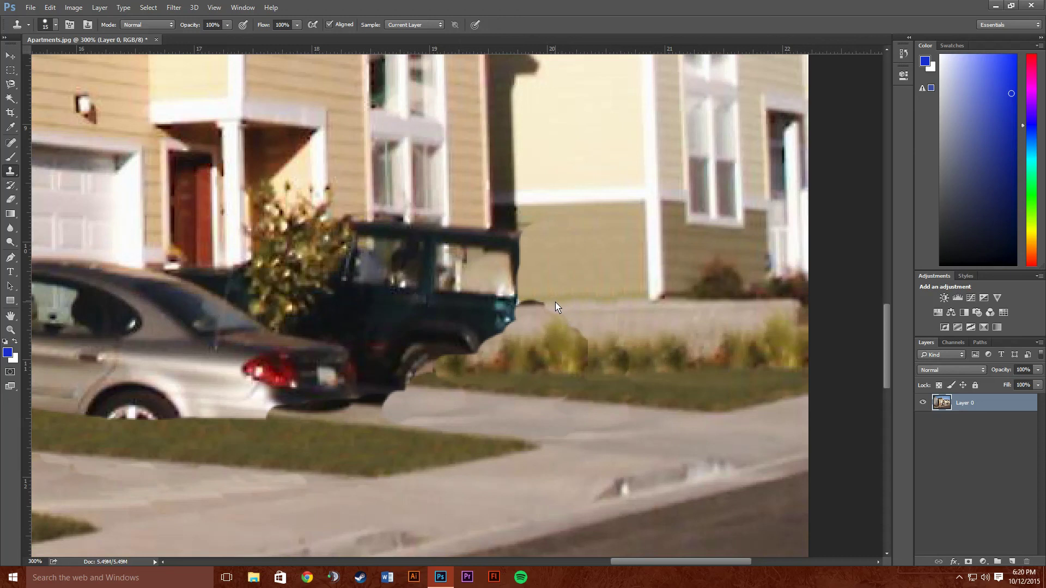
mouse_move(555, 305)
mouse_down()
mouse_move(527, 302)
mouse_move(579, 306)
mouse_up()
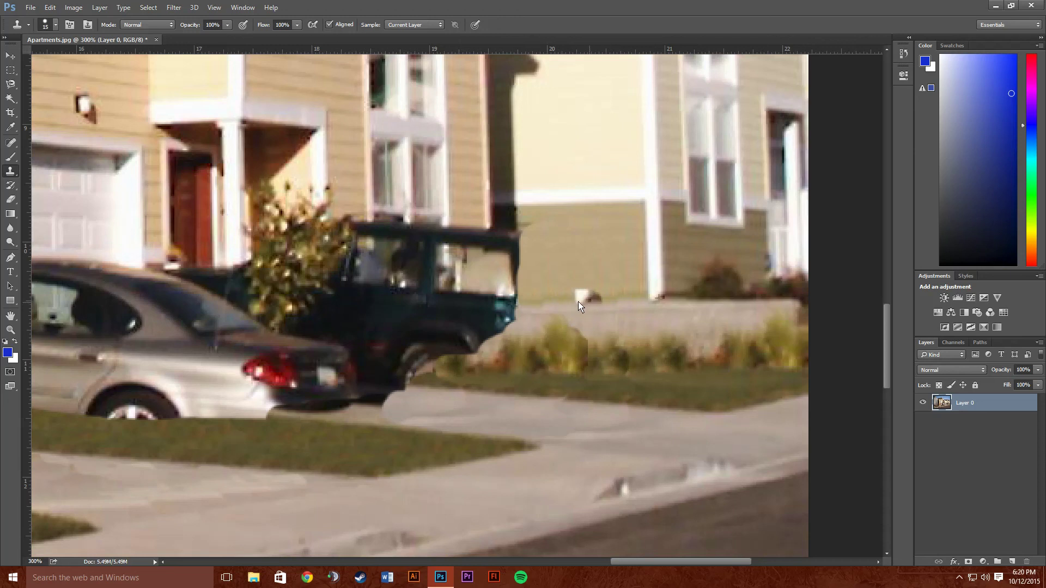
alt+click(634, 298)
drag(607, 300, 590, 299)
- Add a text box in the sky above the yellow houses and enter the person's title and surname
scroll(584, 413, left, 3)
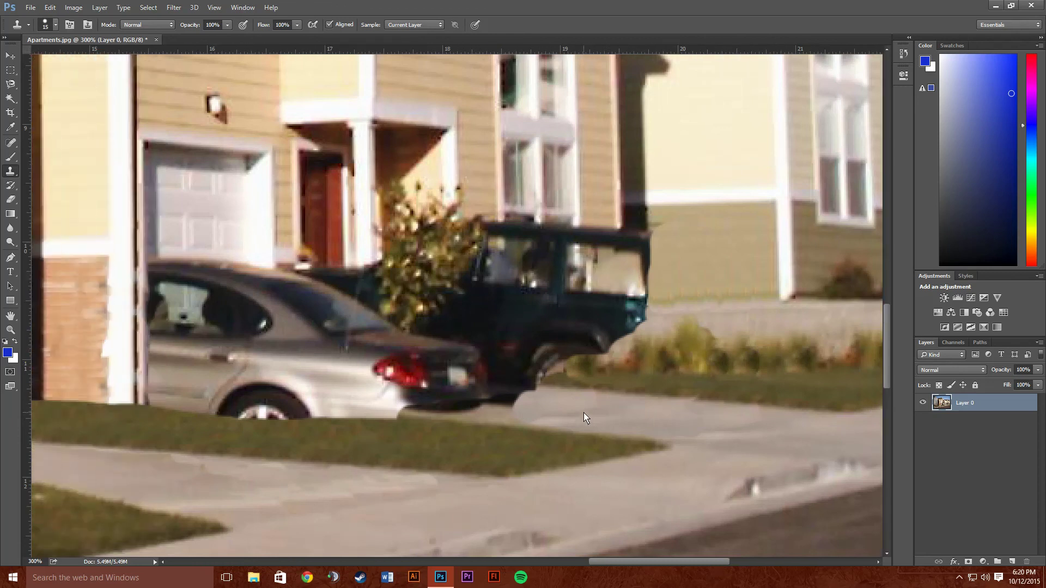
key(ctrl+minus)
key(ctrl+minus)
key(ctrl+minus)
key(ctrl+minus)
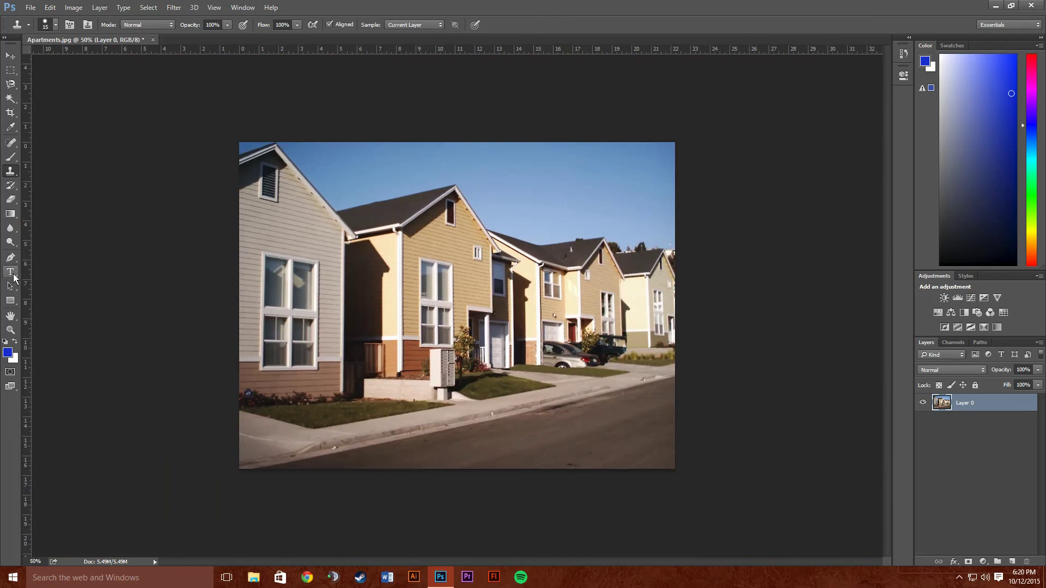
click(14, 276)
drag(474, 162, 628, 207)
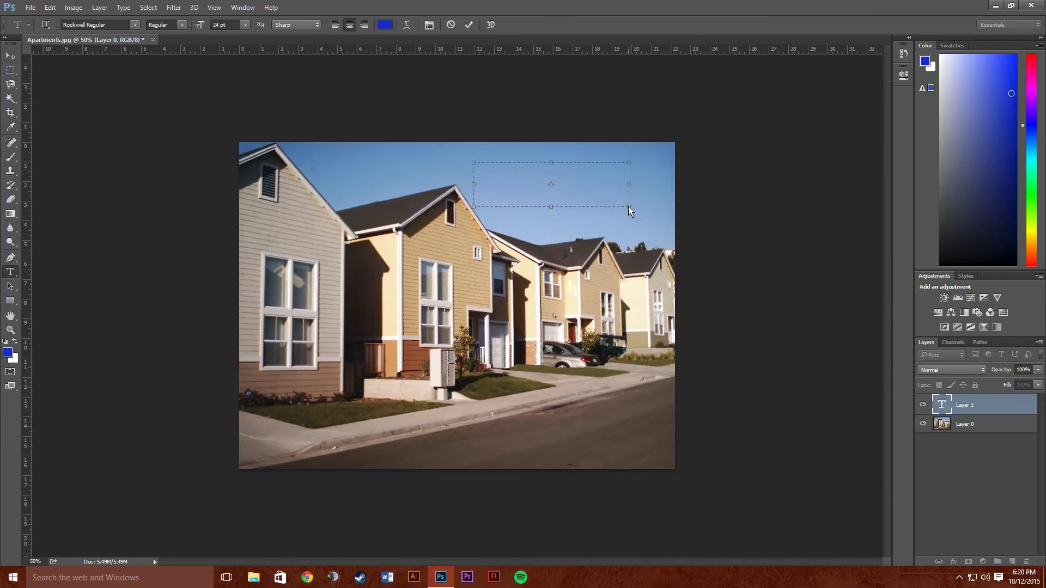
text(Mr. Dambeck)
click(469, 25)
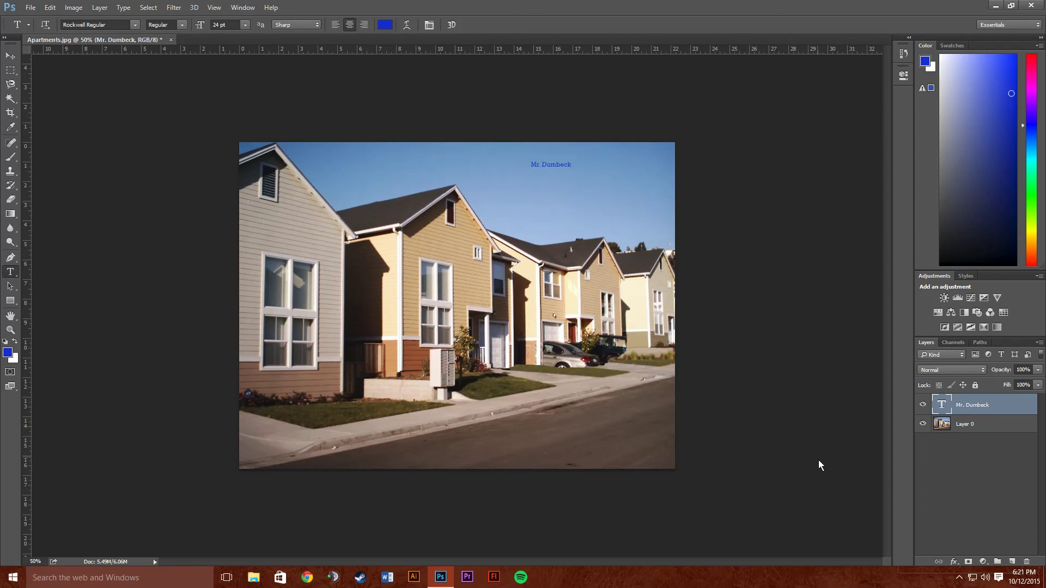
click(959, 578)
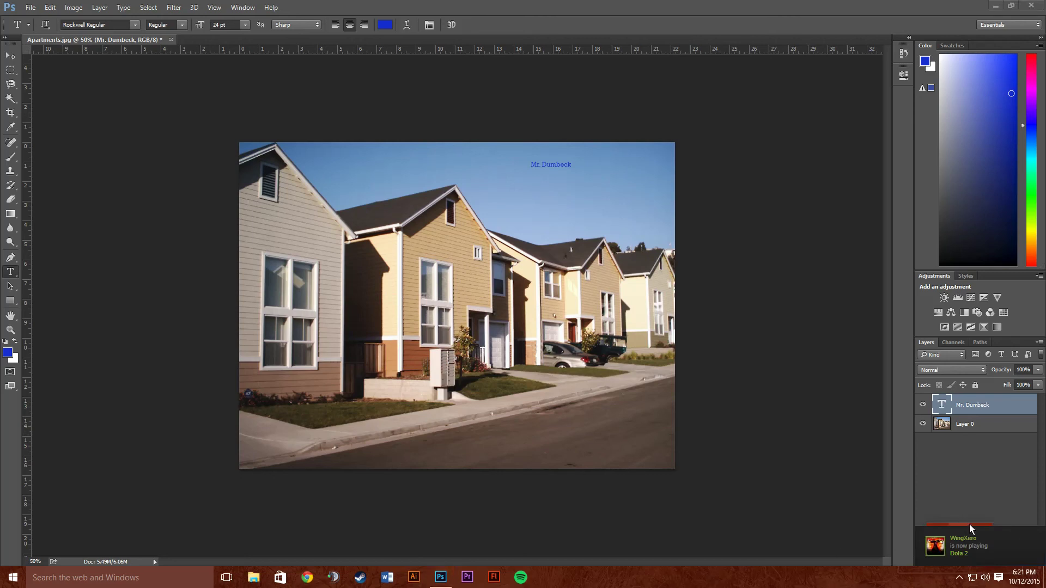
click(957, 573)
click(957, 574)
click(959, 555)
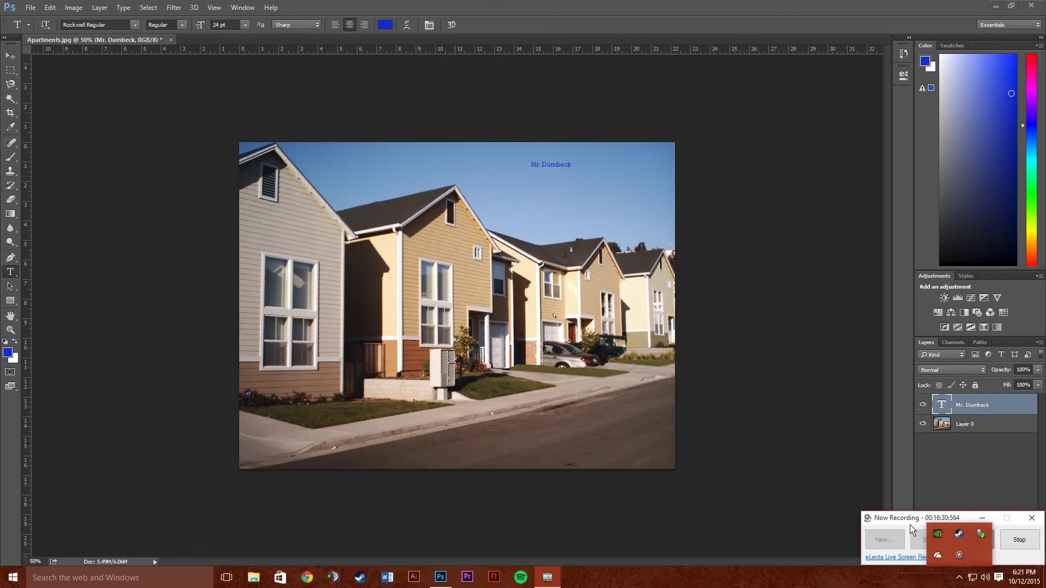